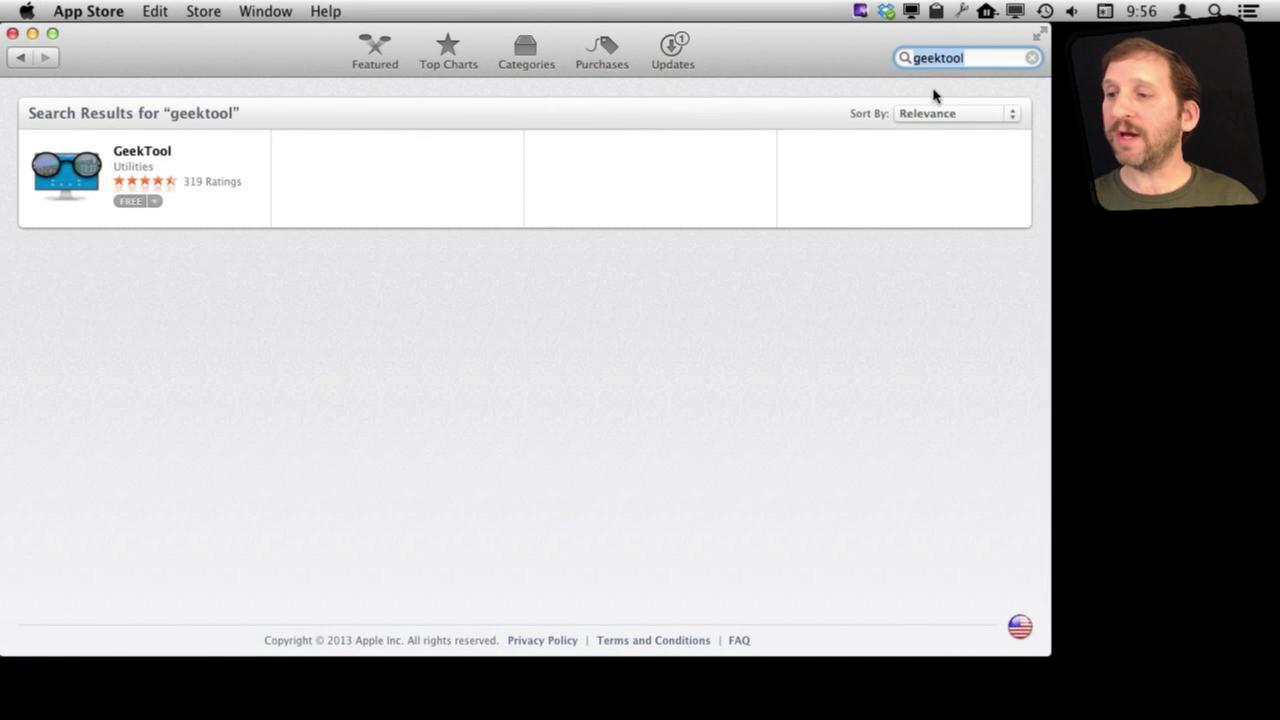
Install the free GeekTool app from its App Store search result.
click(67, 185)
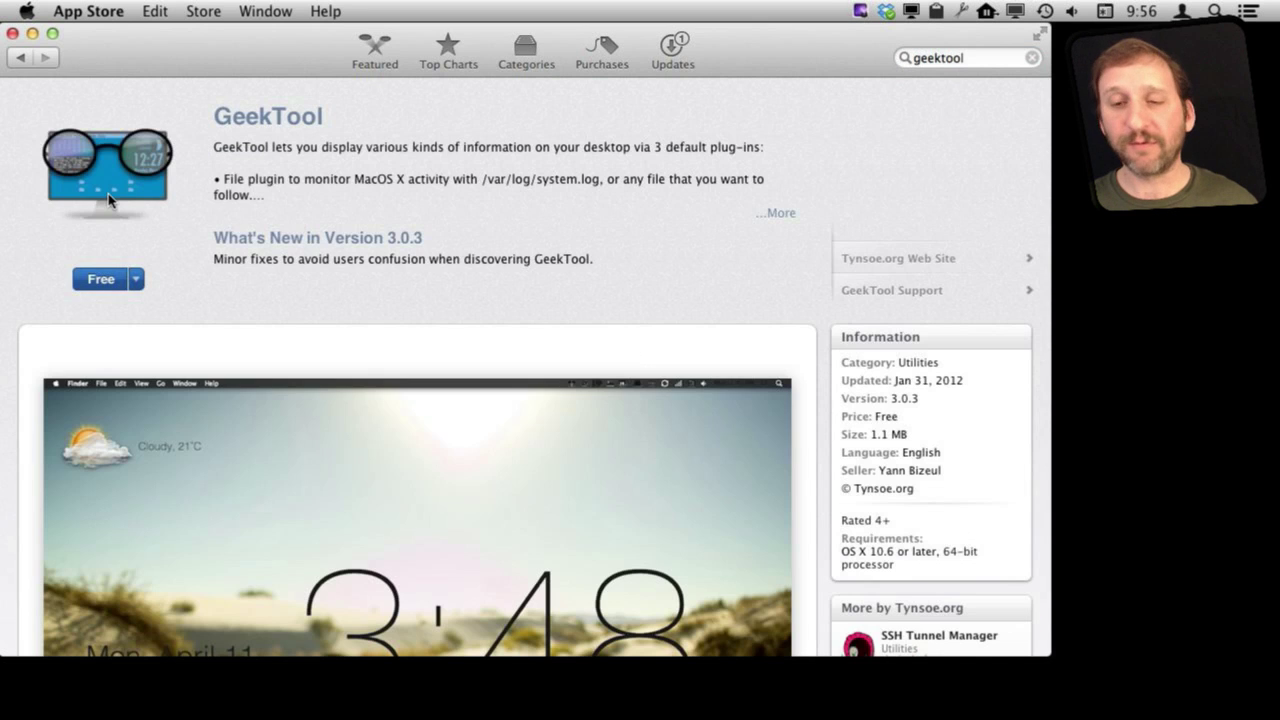
click(97, 279)
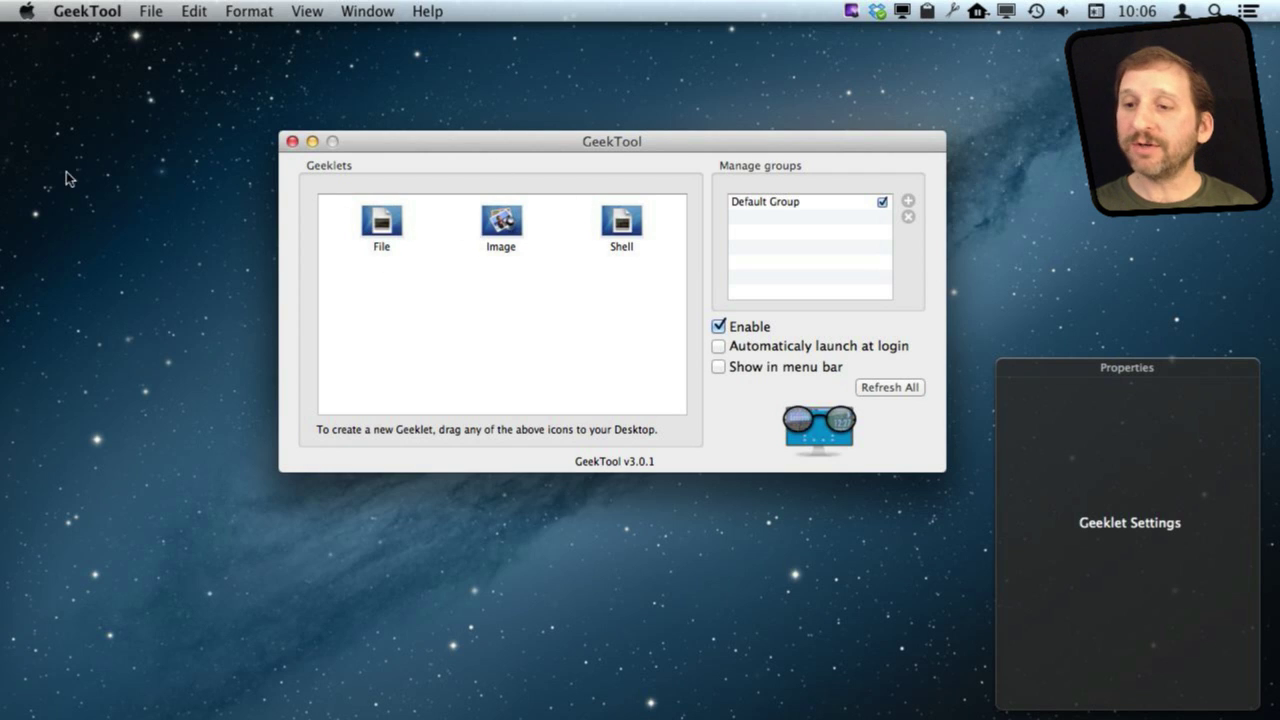
Create an image geeklet at the lower left showing the pasted NOAA satellite image URL.
drag(503, 229, 198, 238)
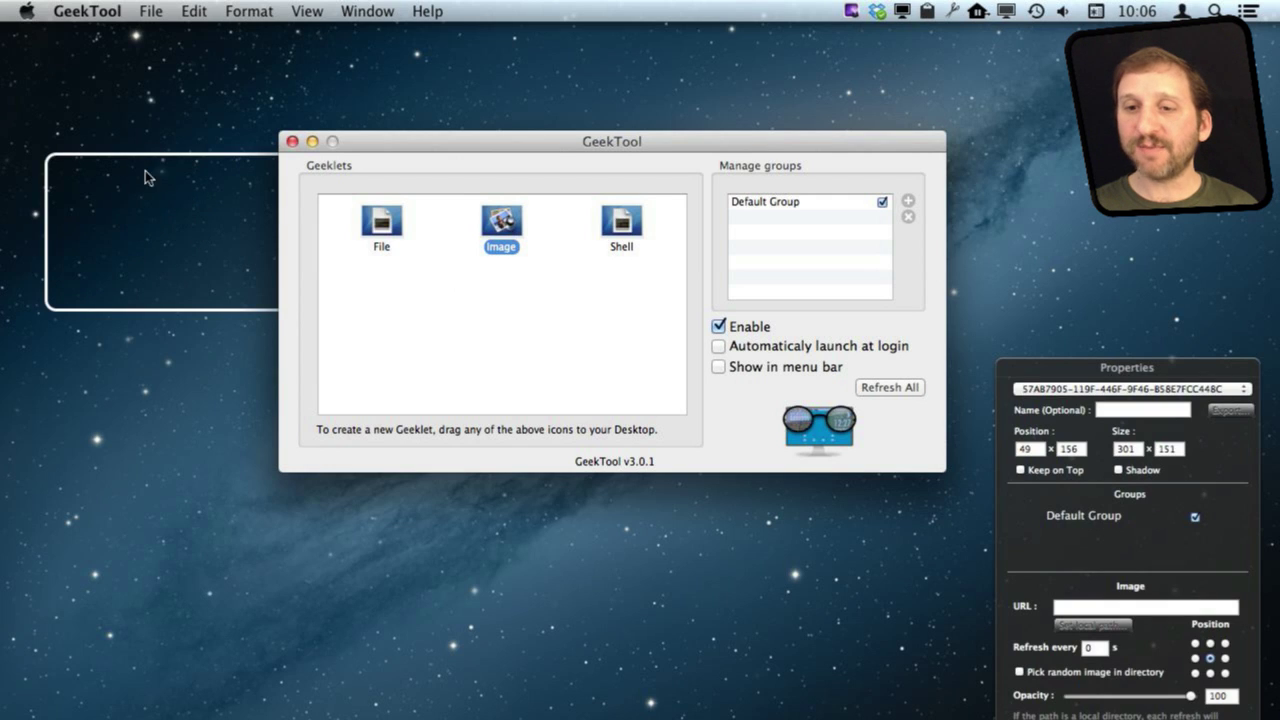
mouse_move(179, 202)
mouse_down()
mouse_move(185, 535)
mouse_move(172, 548)
mouse_up()
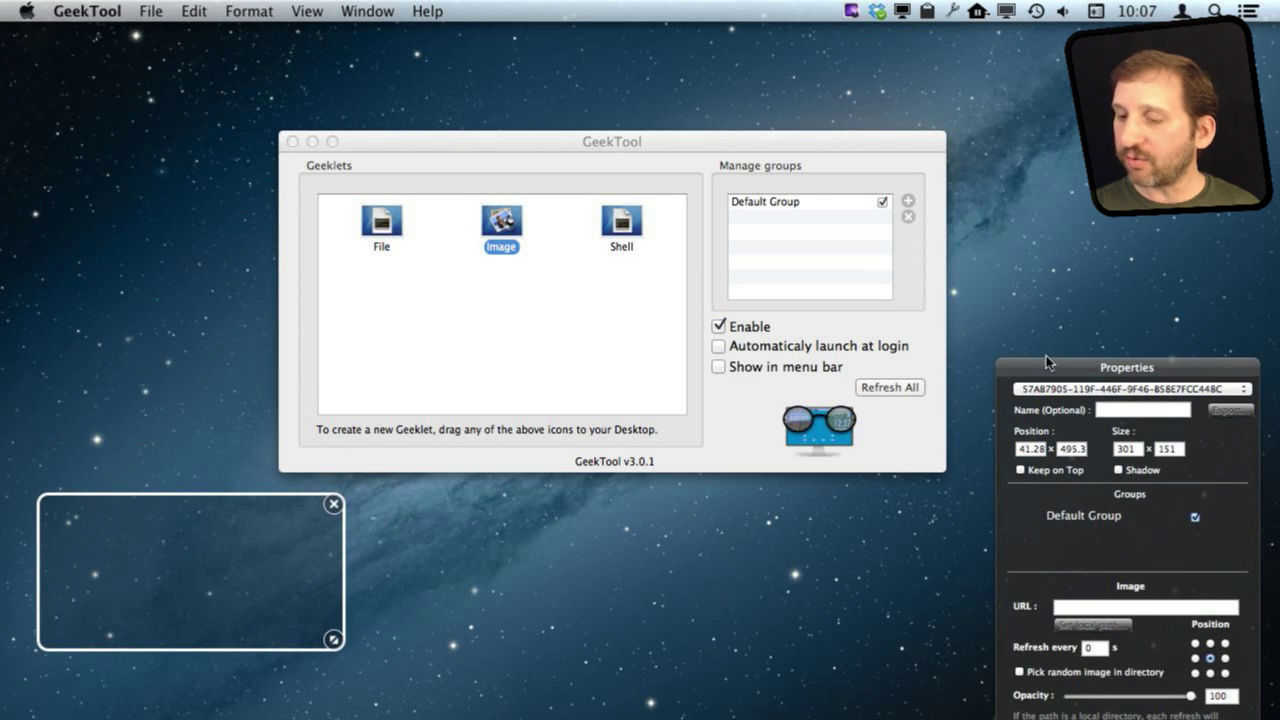
drag(1046, 360, 494, 218)
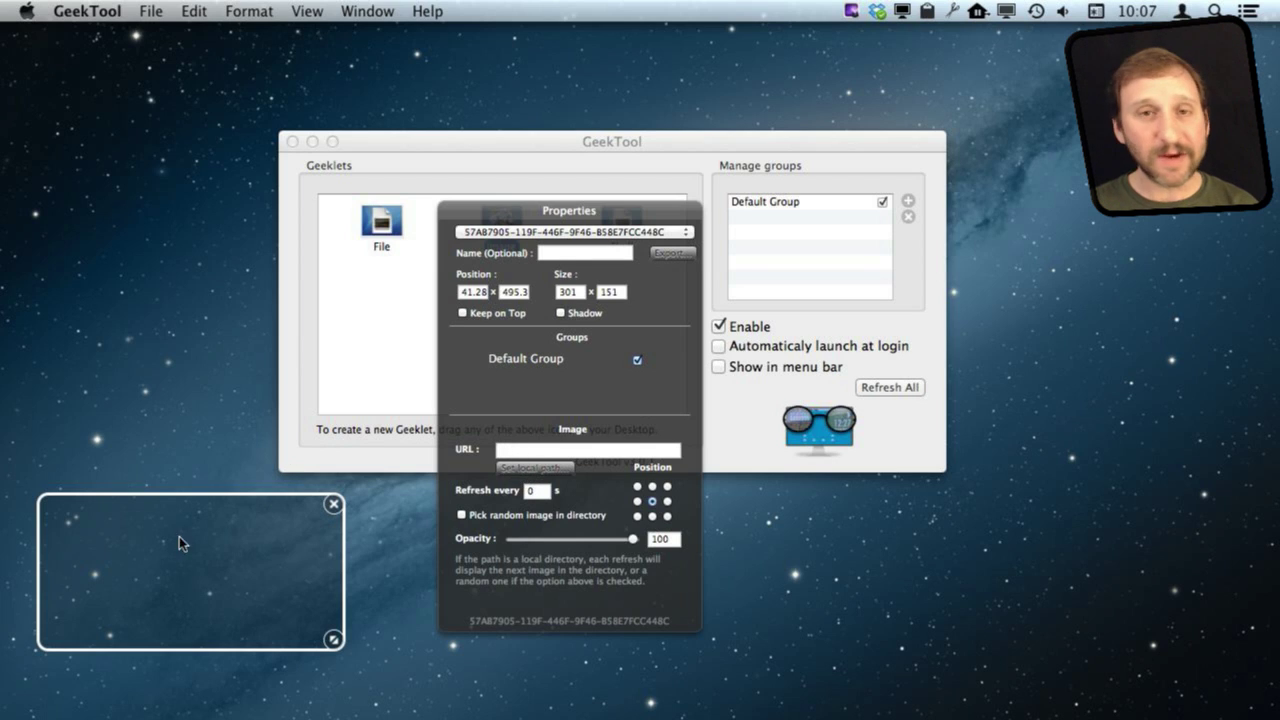
click(516, 450)
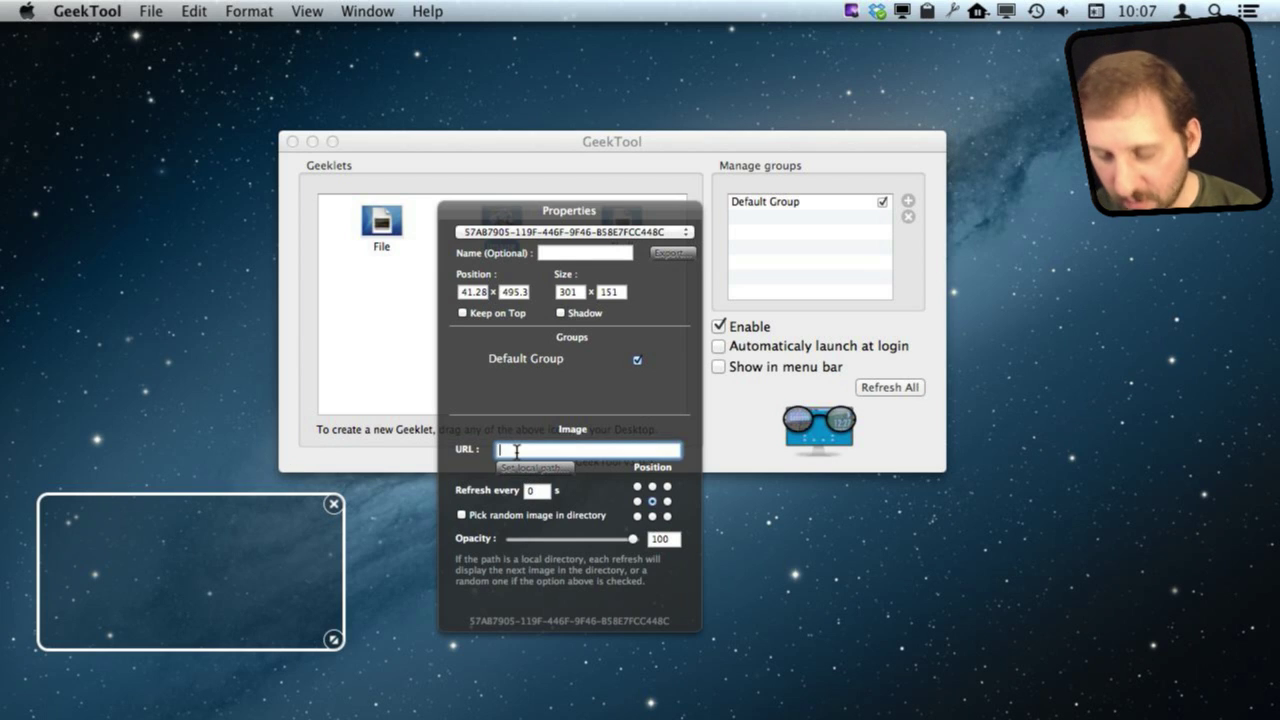
key(super+v)
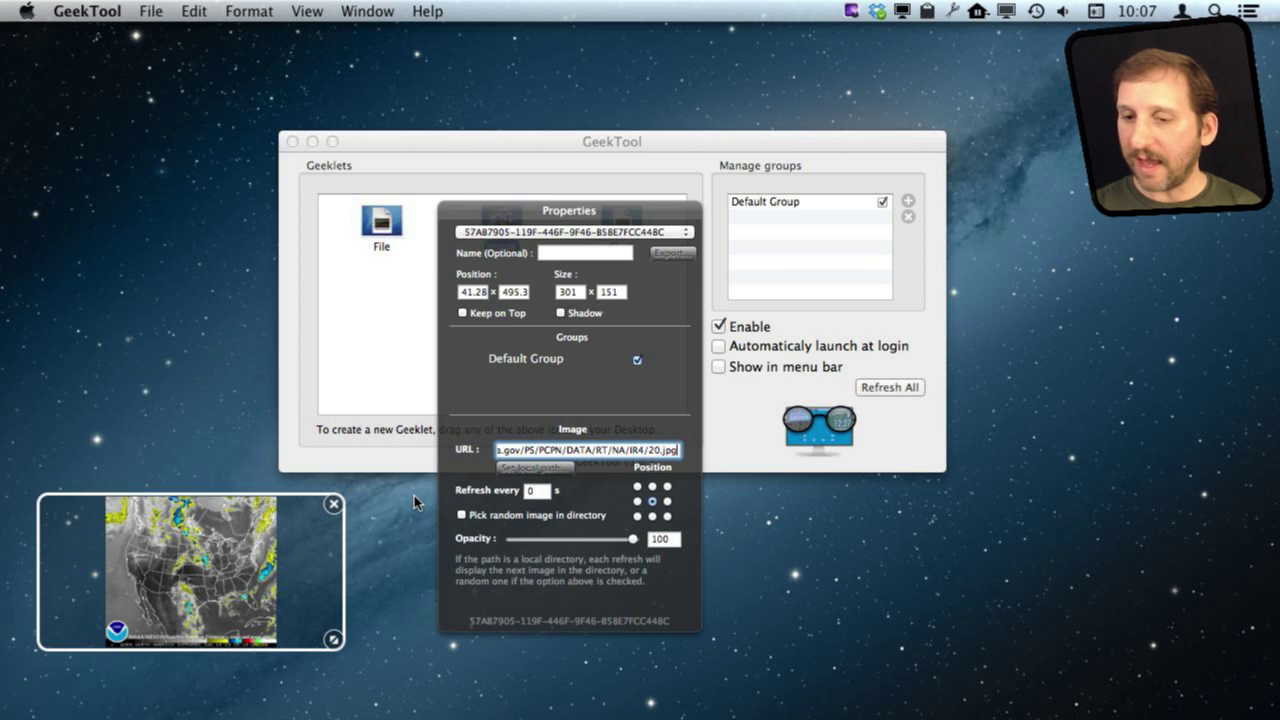
Move the weather image up and left, enlarge it, and deselect it.
drag(172, 532, 152, 457)
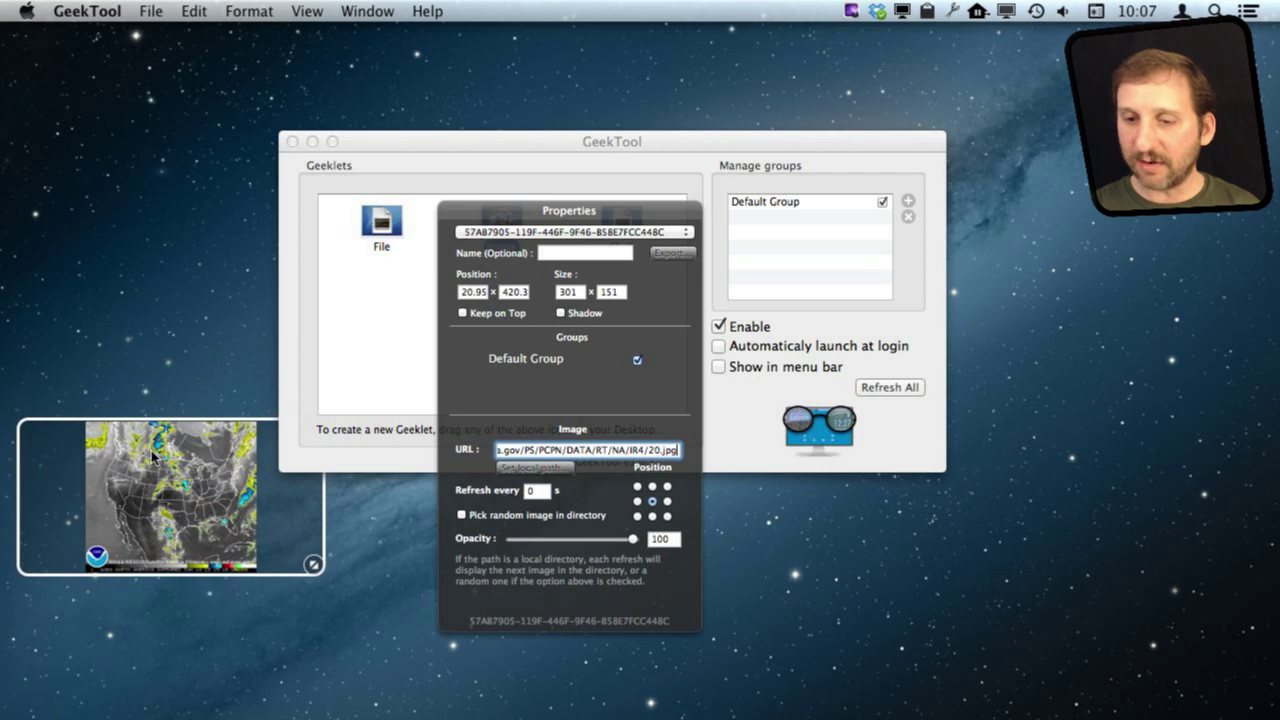
mouse_move(312, 567)
mouse_down()
mouse_move(380, 712)
mouse_move(394, 668)
mouse_up()
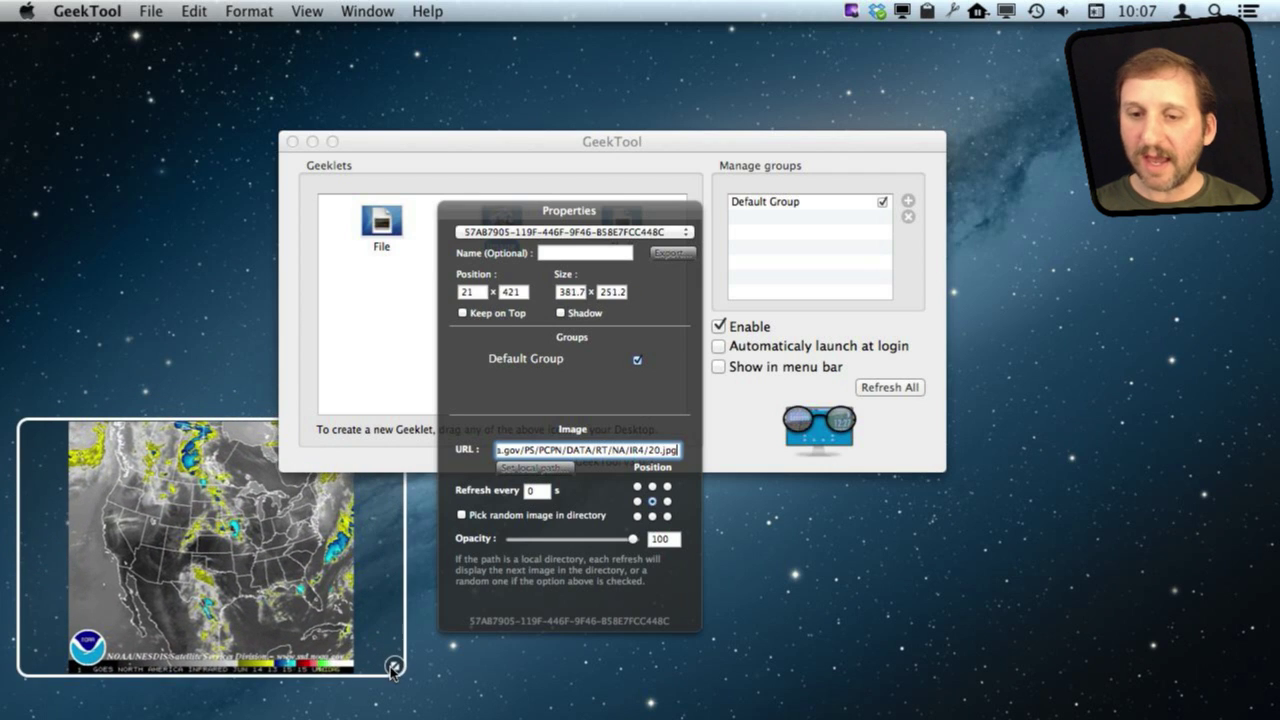
click(139, 378)
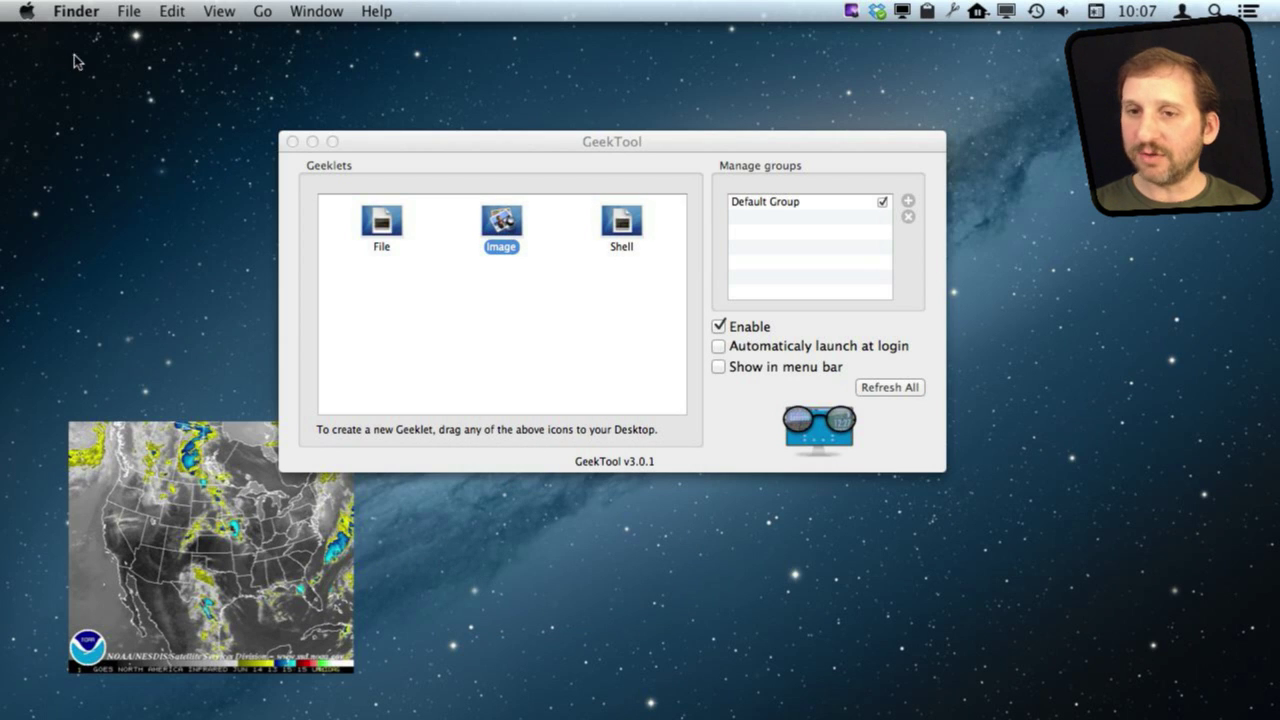
click(76, 11)
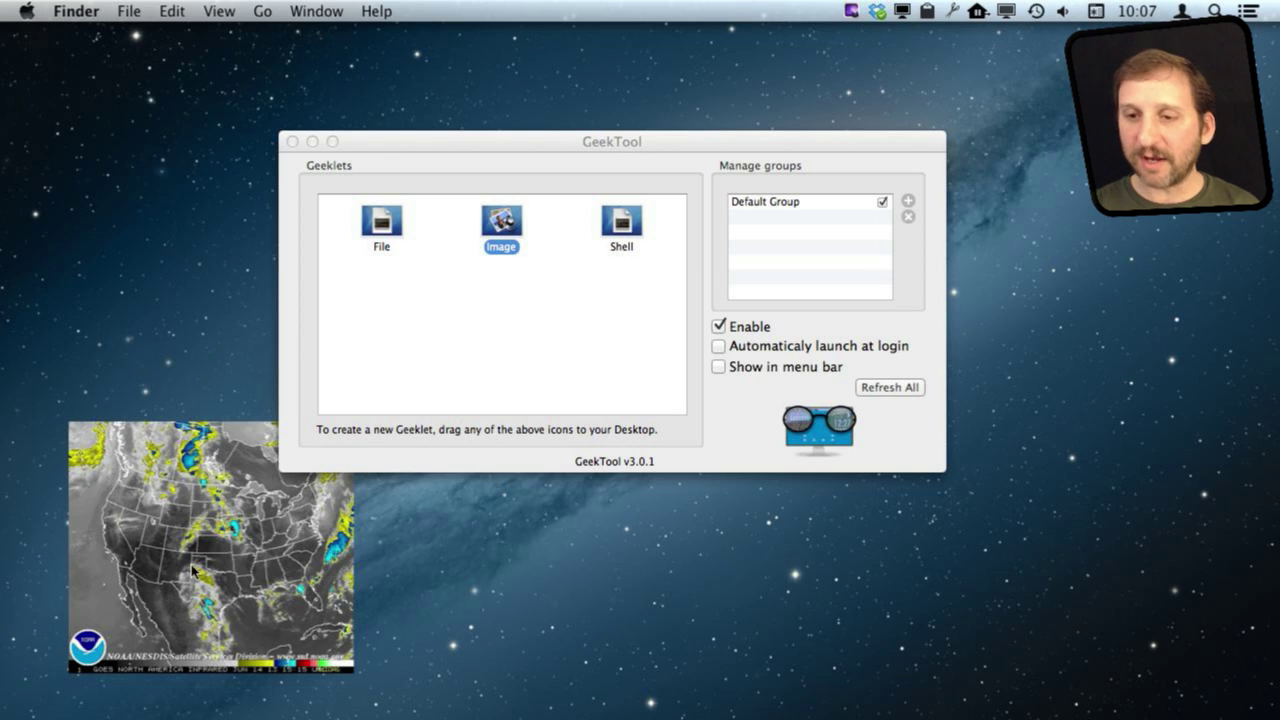
click(432, 145)
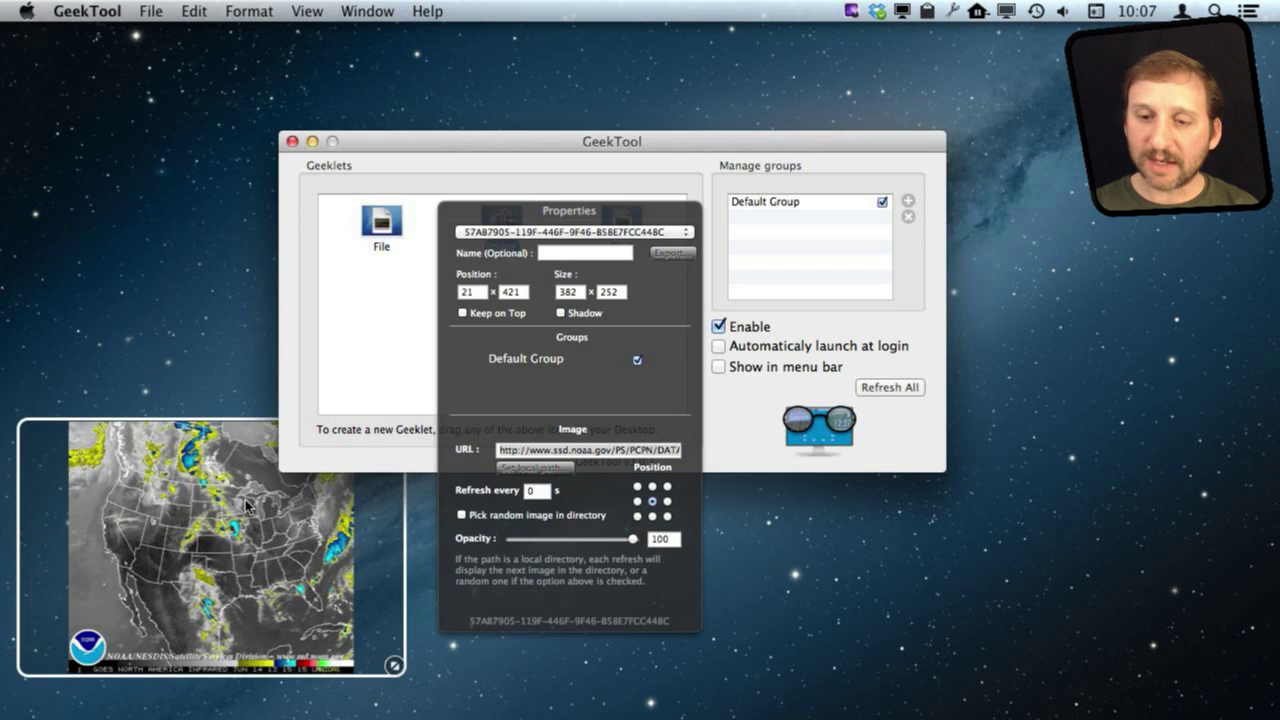
click(180, 392)
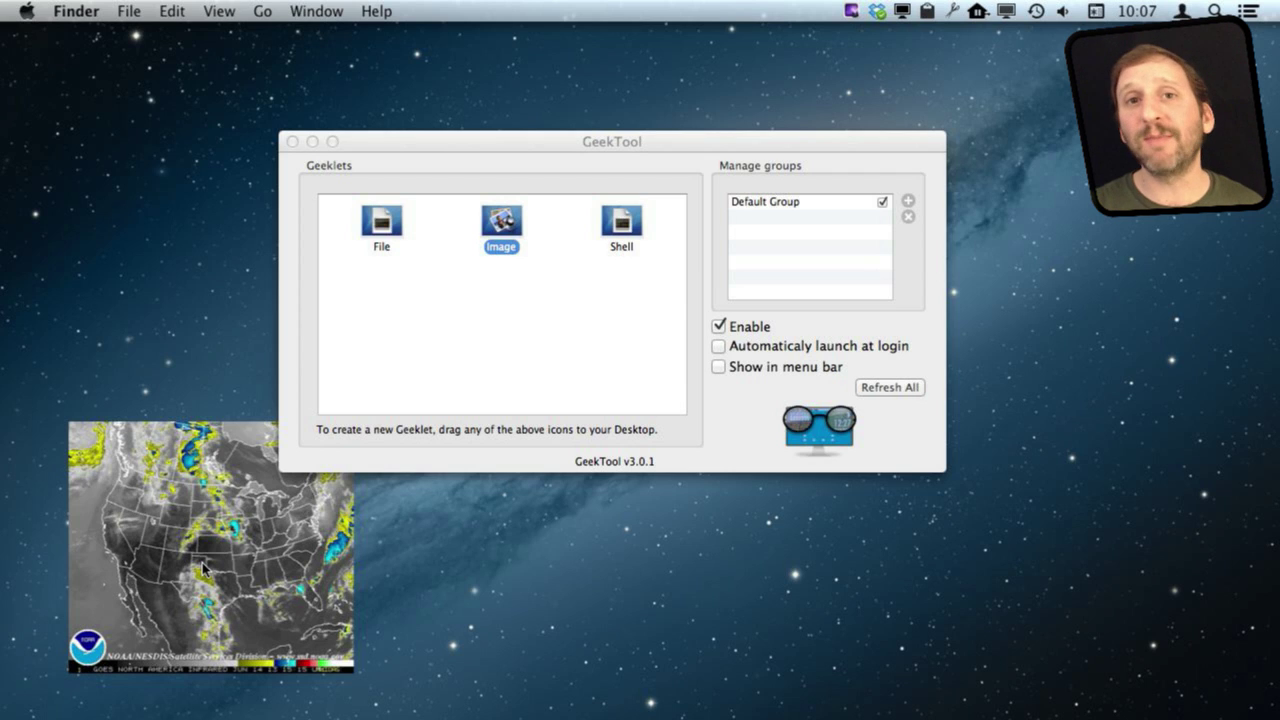
click(202, 622)
Add a file geeklet showing /var/log/appfirewall.log, placed just above the weather map.
mouse_move(378, 238)
mouse_down()
mouse_move(202, 210)
mouse_move(144, 120)
mouse_move(368, 458)
mouse_move(151, 312)
mouse_up()
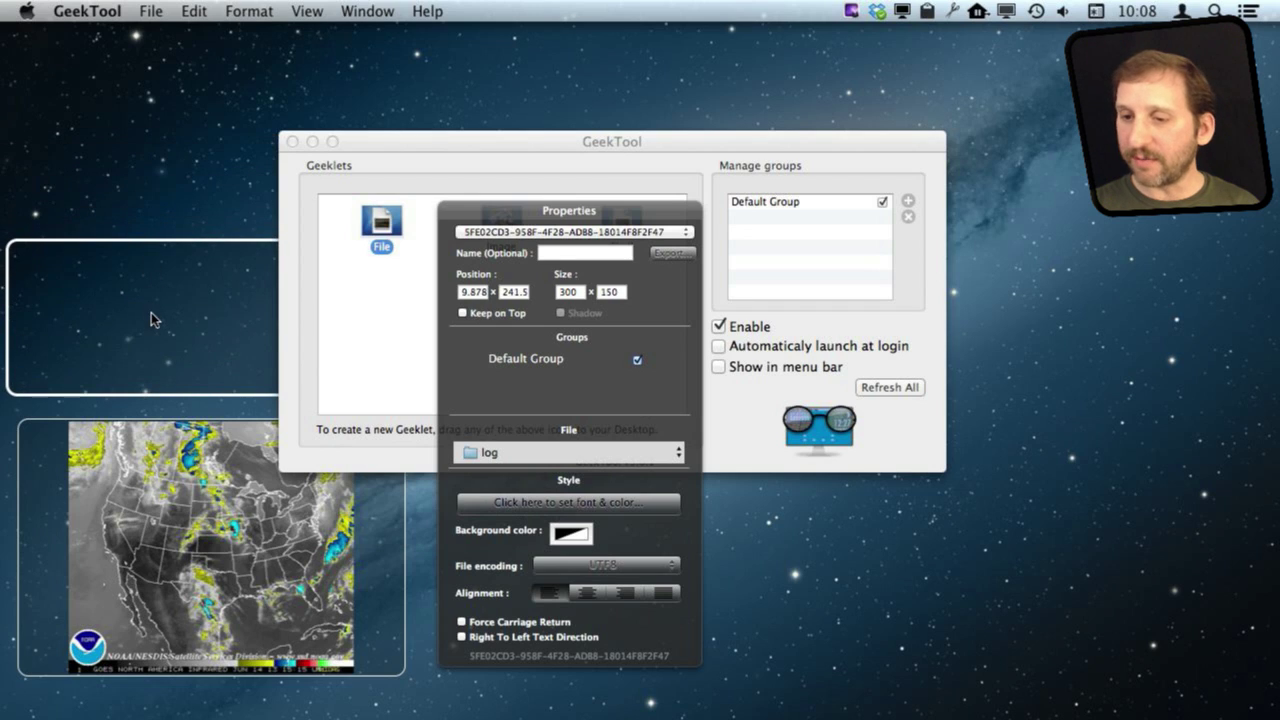
click(614, 454)
click(585, 429)
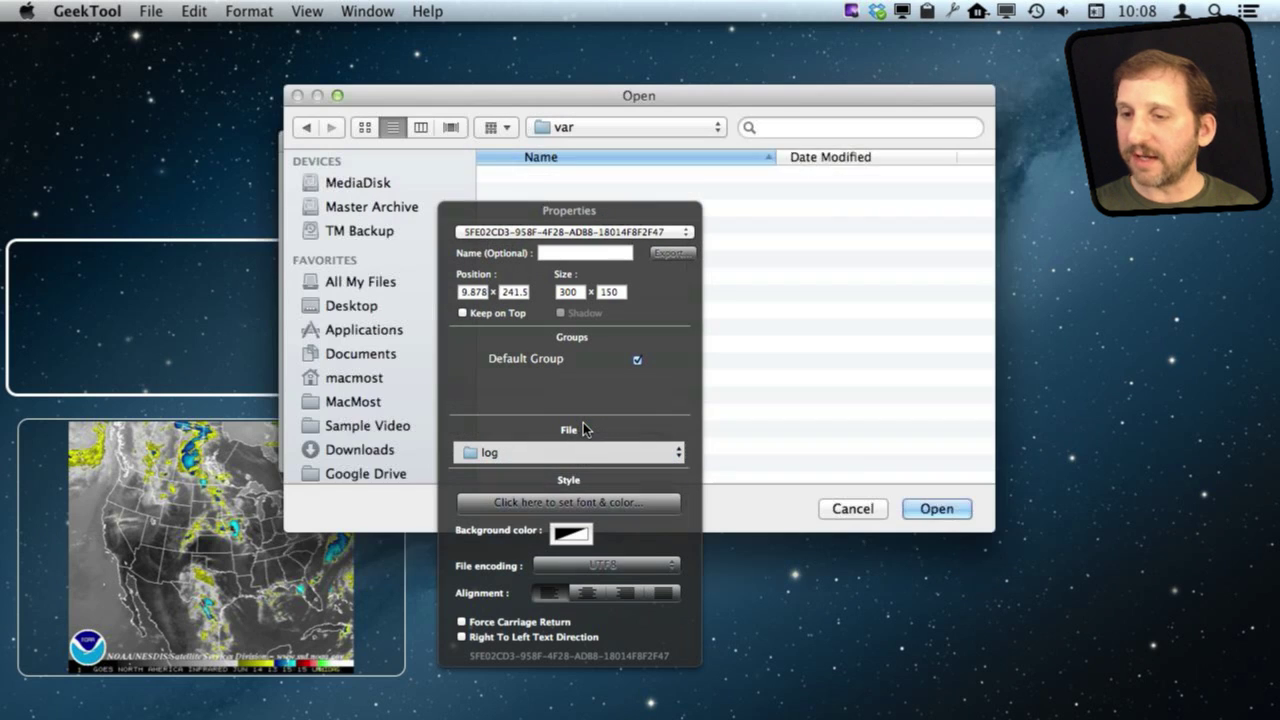
mouse_move(584, 222)
mouse_down()
mouse_move(520, 222)
mouse_move(291, 281)
mouse_up()
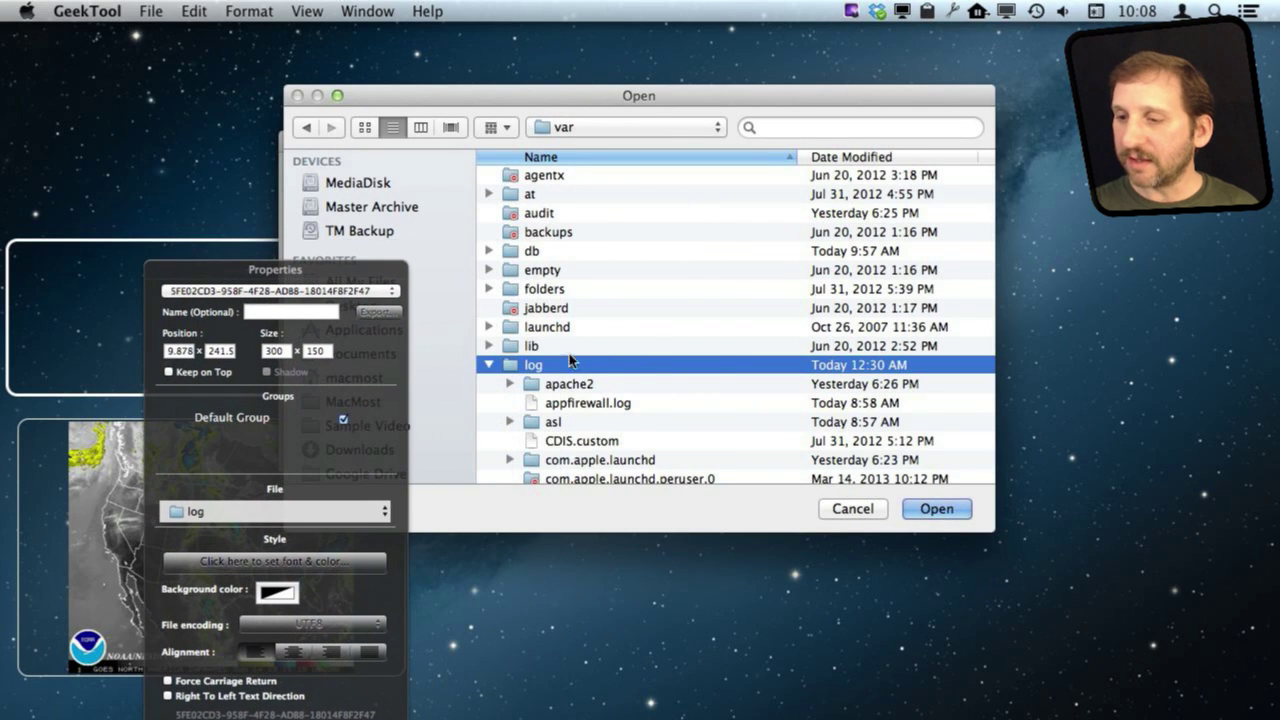
click(602, 407)
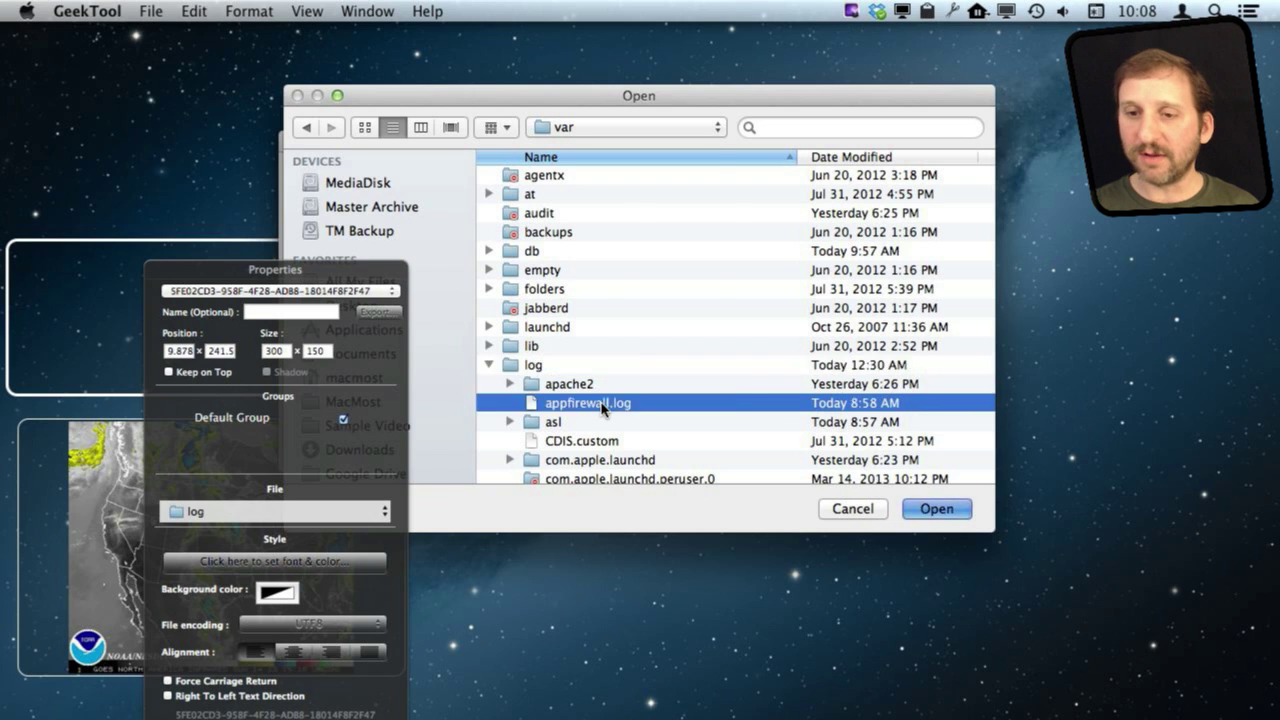
double_click(602, 407)
drag(285, 275, 541, 274)
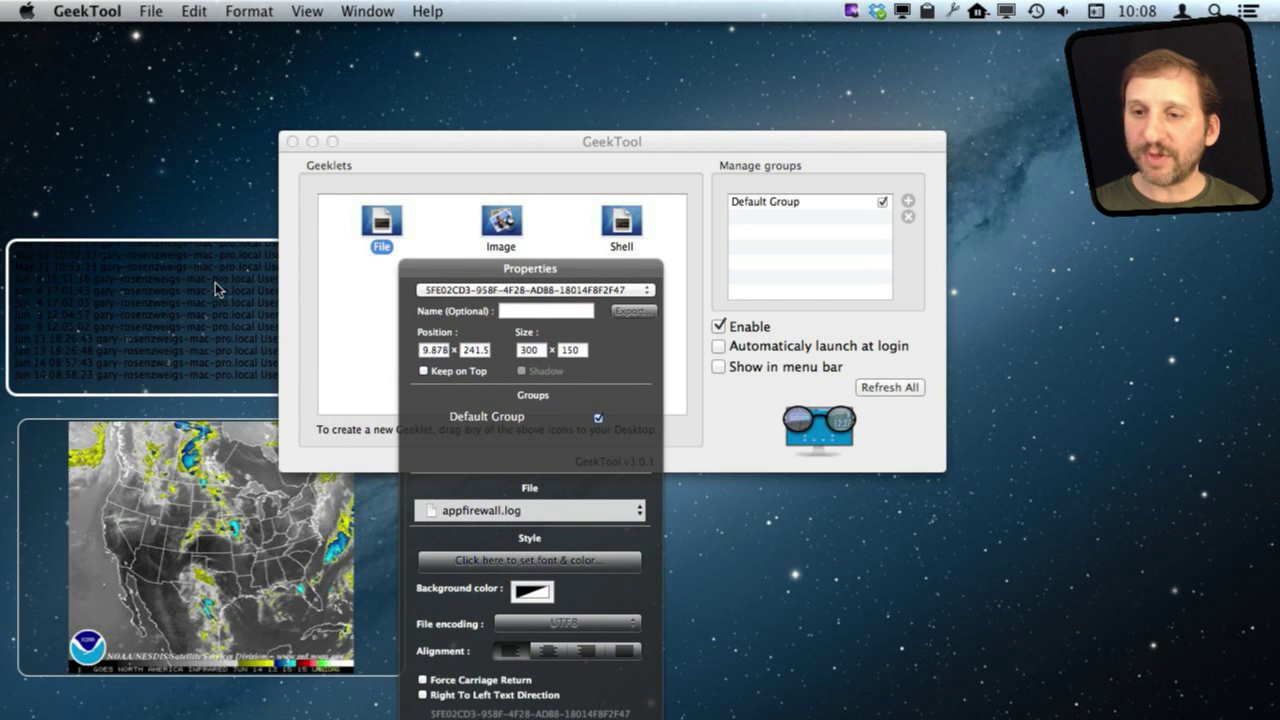
mouse_move(205, 301)
mouse_down()
mouse_move(167, 256)
mouse_move(210, 313)
mouse_up()
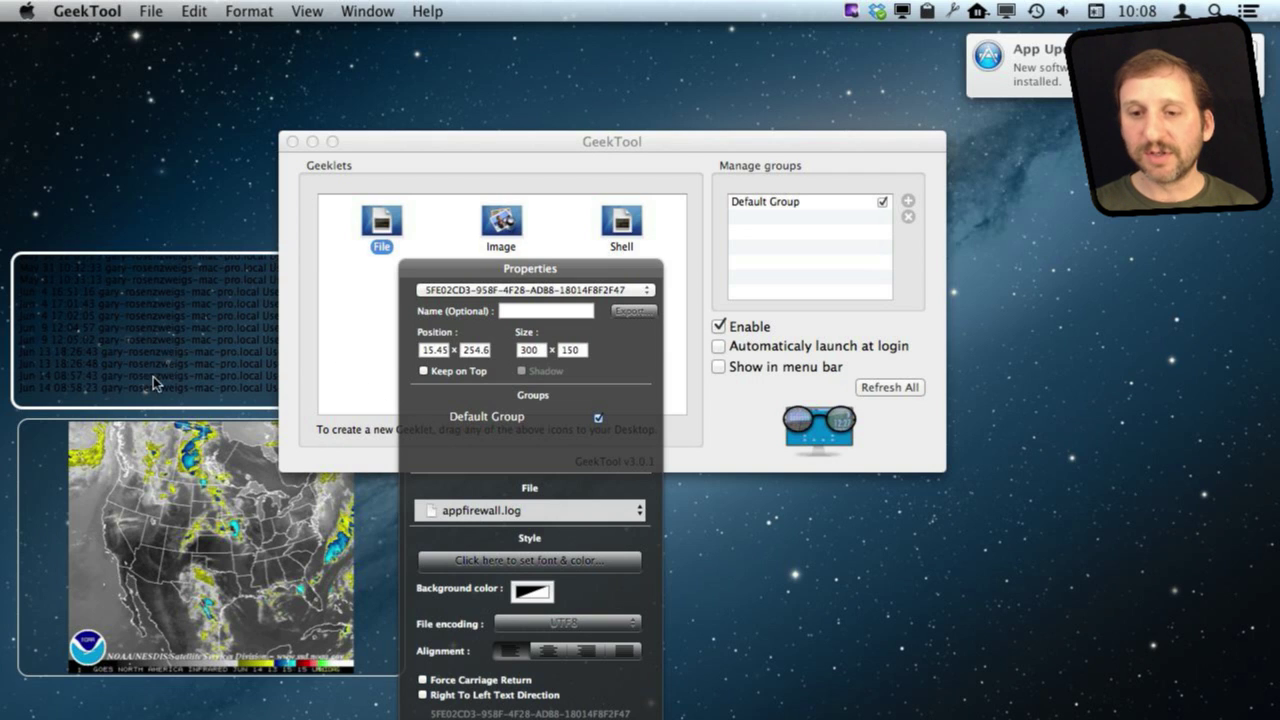
click(152, 200)
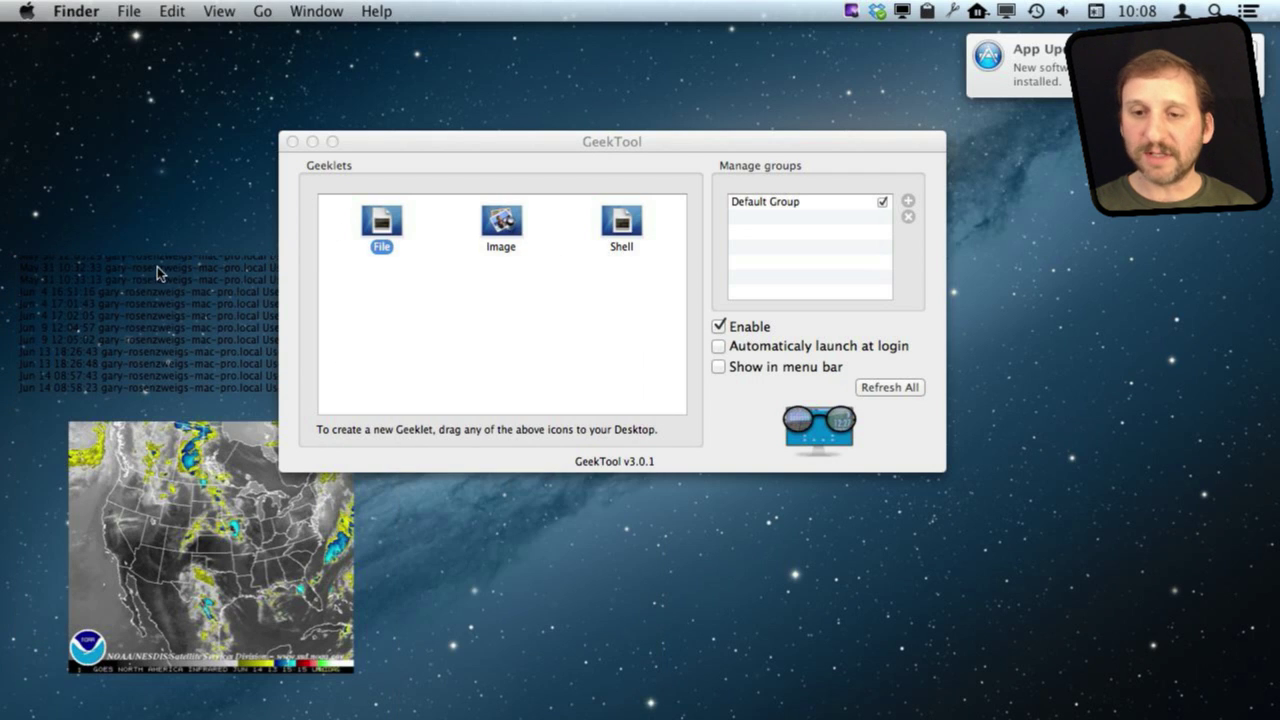
drag(111, 304, 115, 258)
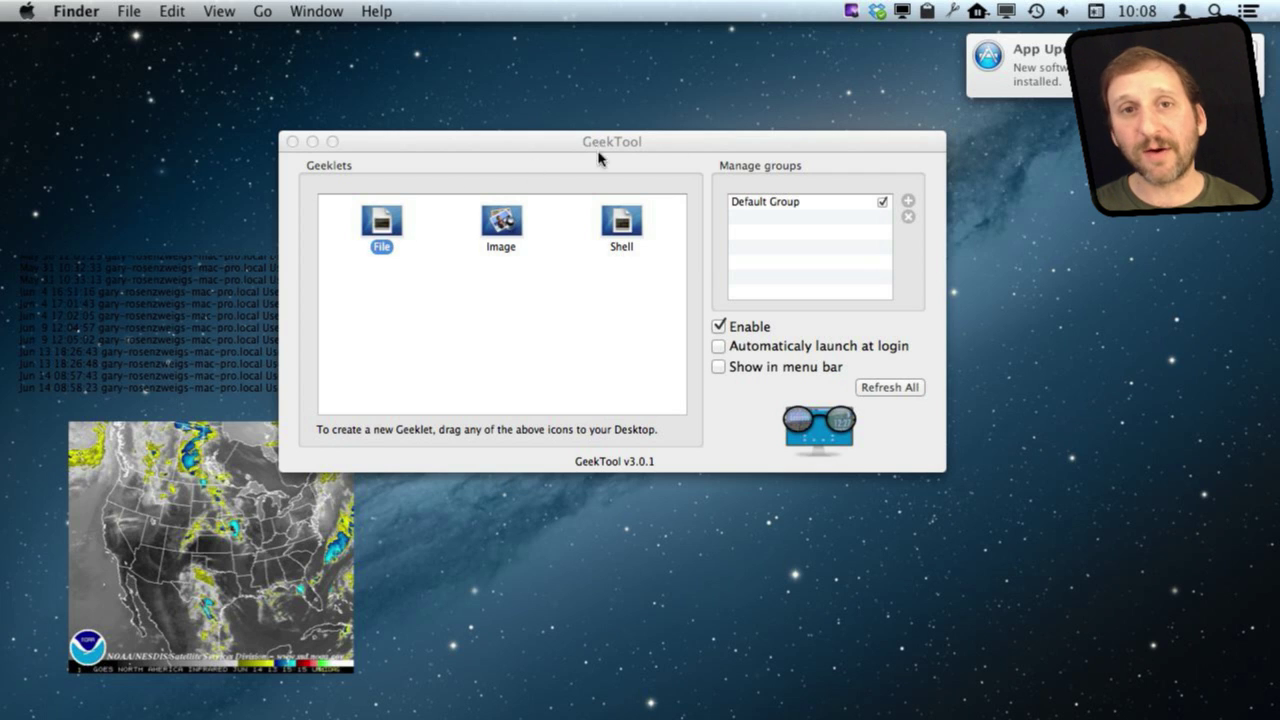
click(689, 149)
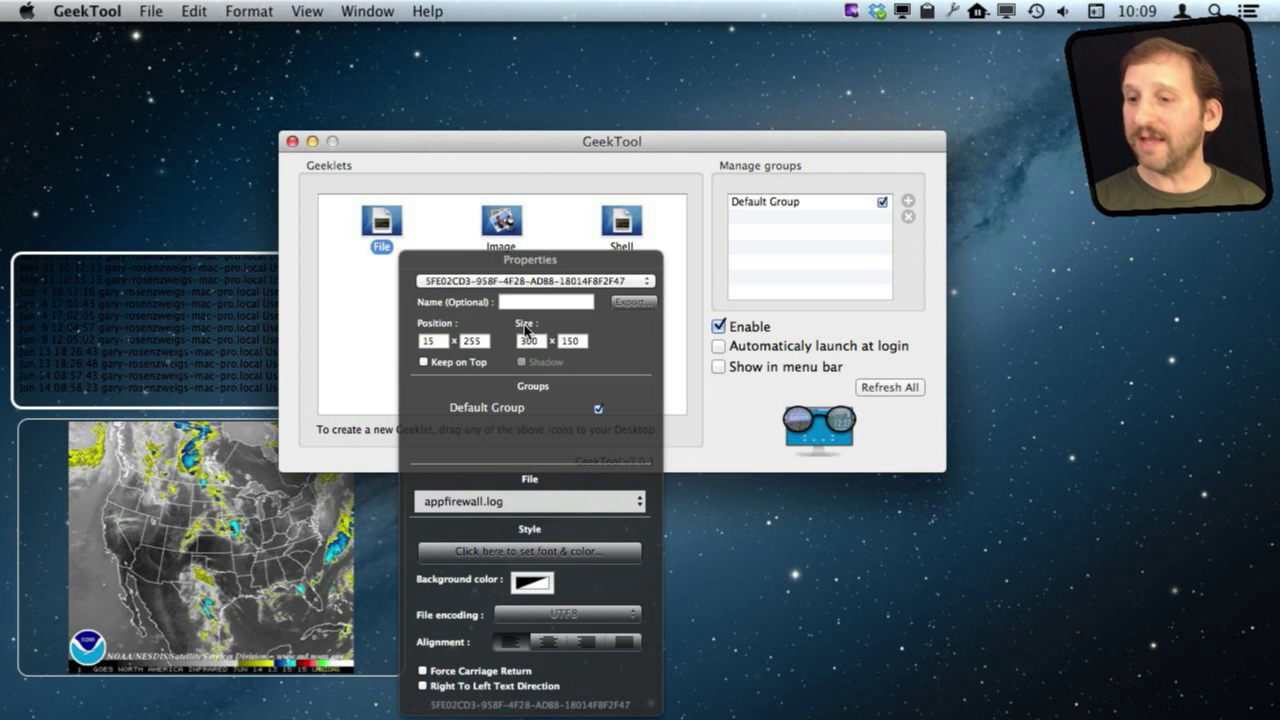
Create a shell geeklet running 'top' with a 3-second refresh.
drag(607, 245, 206, 168)
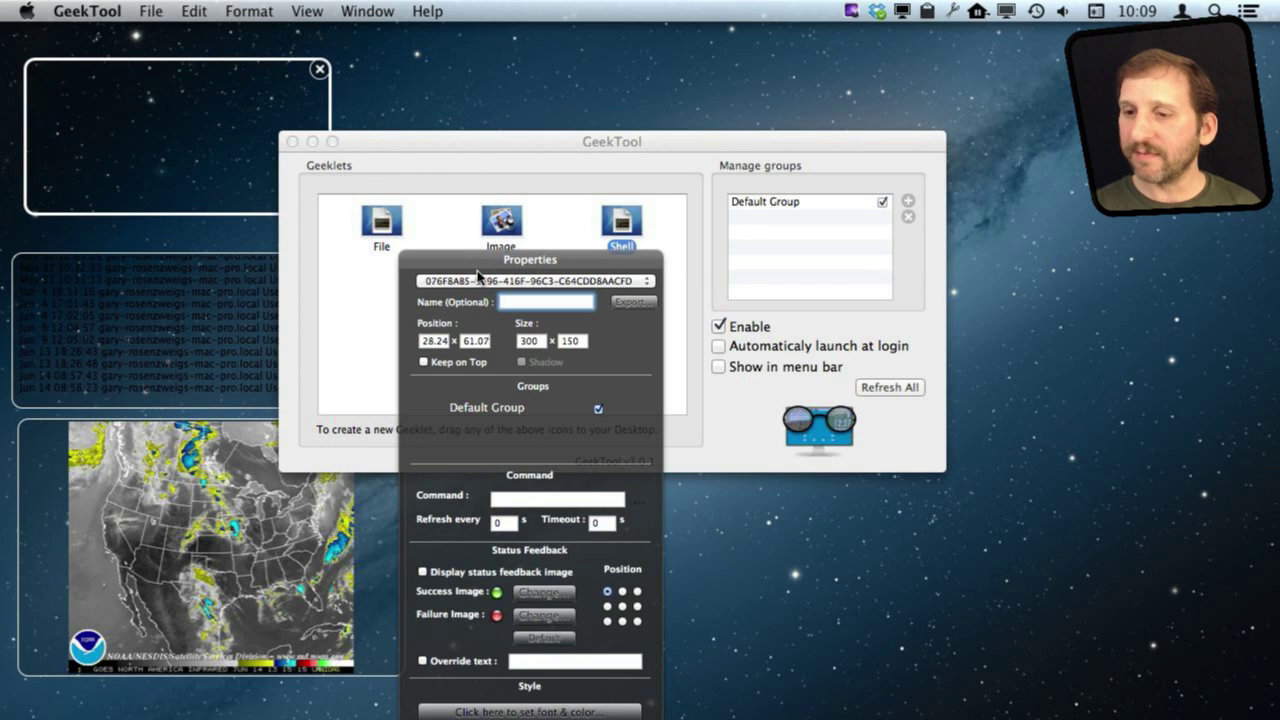
click(519, 497)
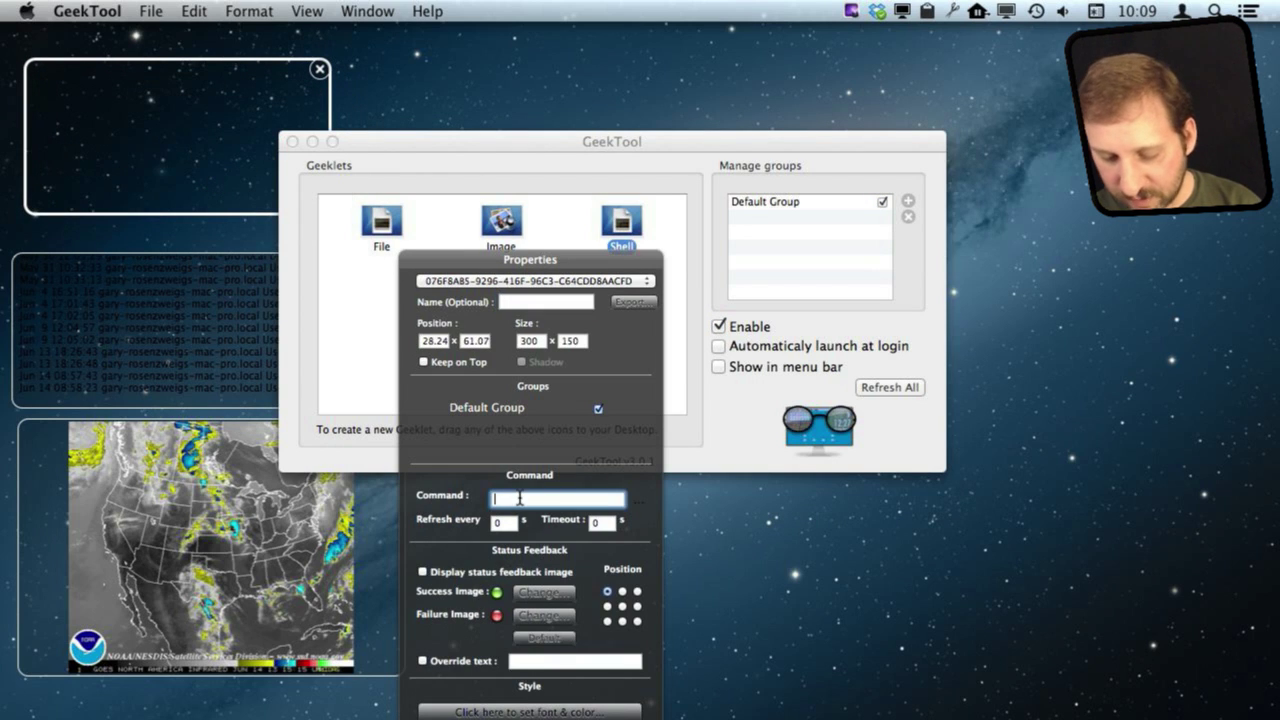
text(top)
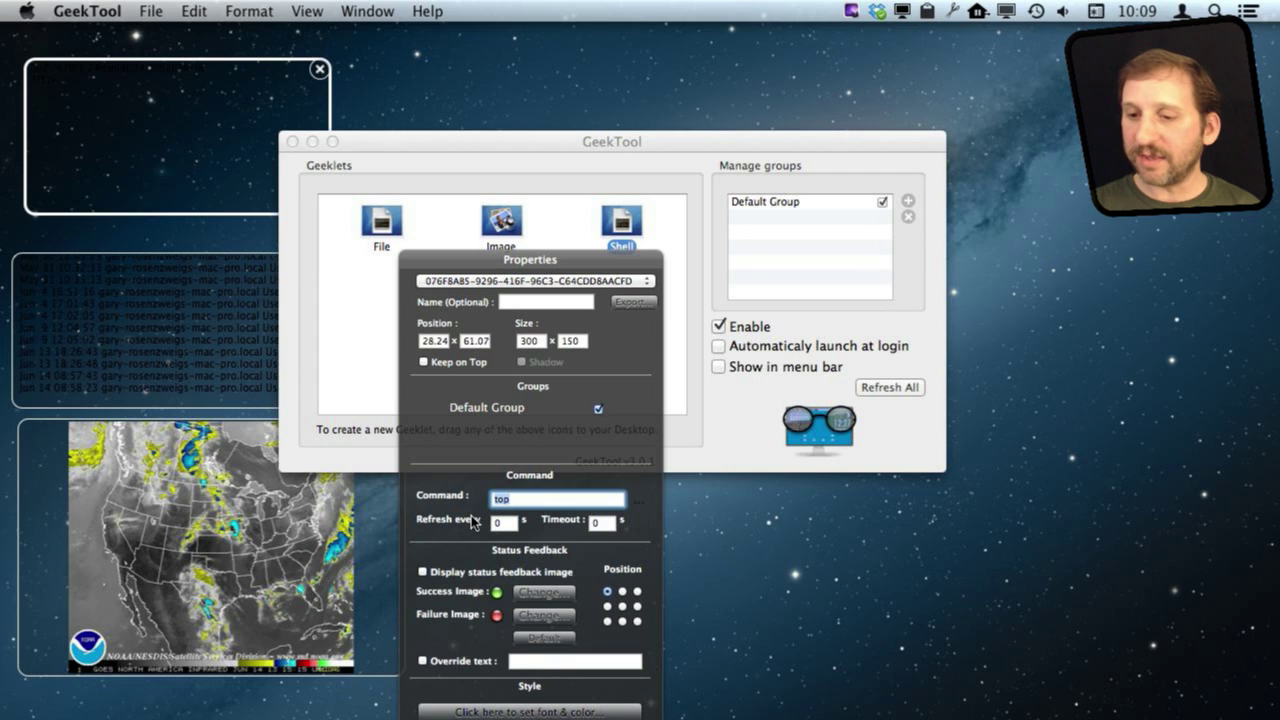
key(Tab)
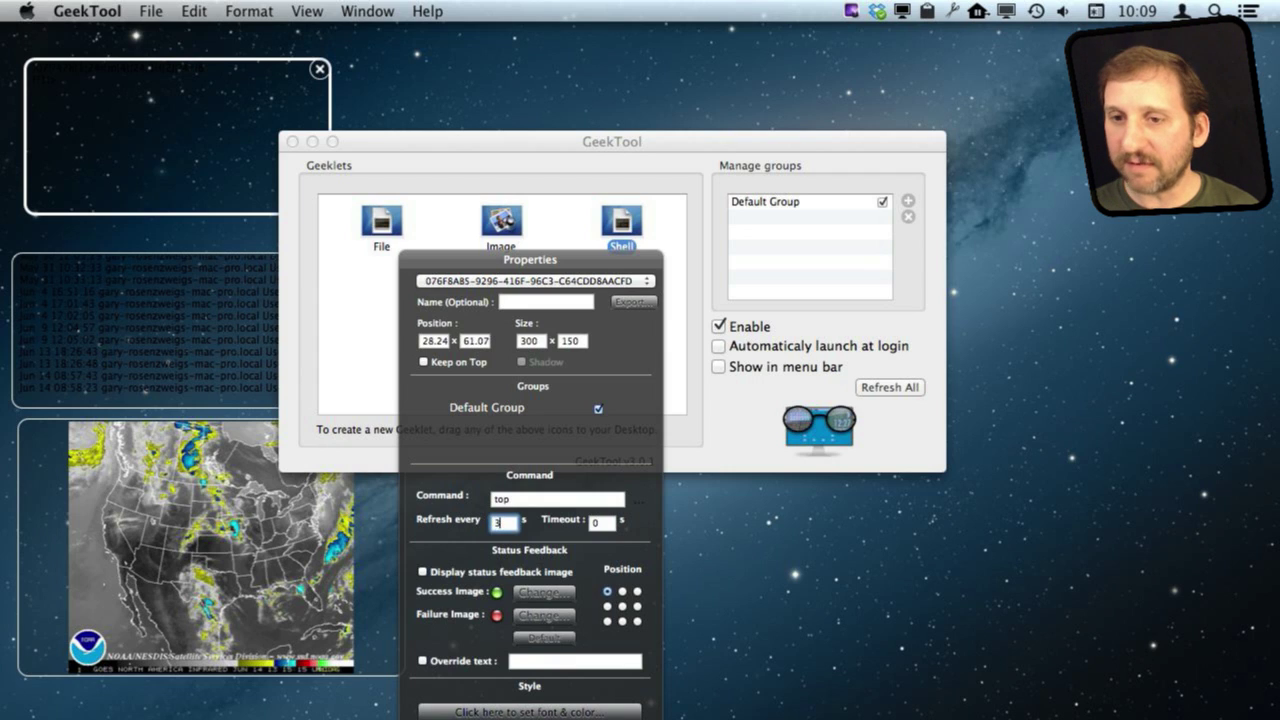
text(3)
key(Tab)
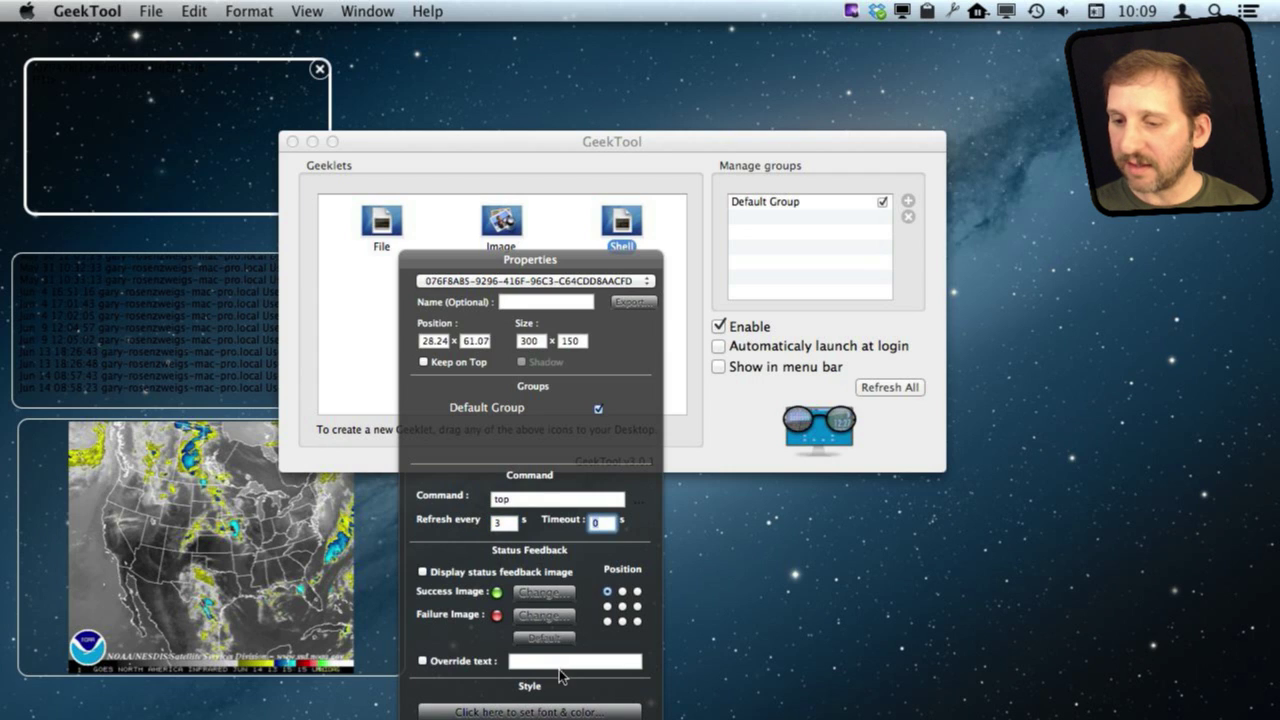
Look through the geeklet's font and colour settings, then select the 'top' command.
click(600, 711)
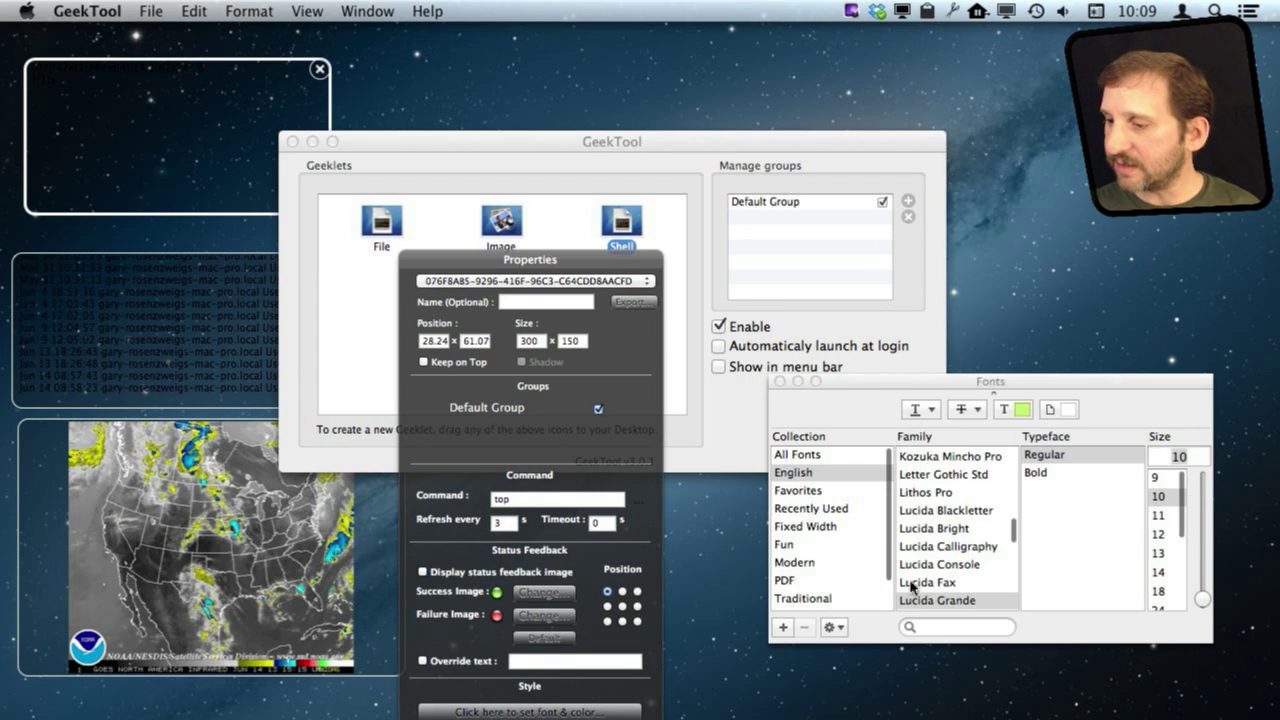
click(1014, 410)
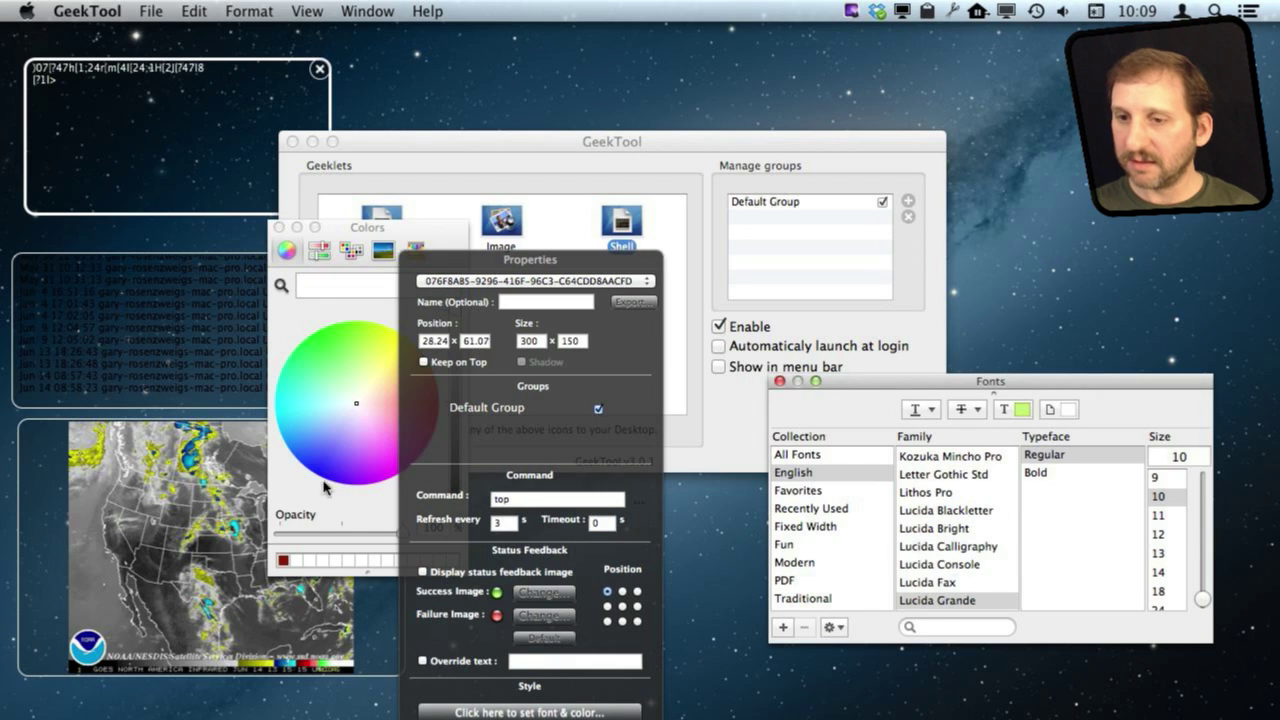
click(279, 227)
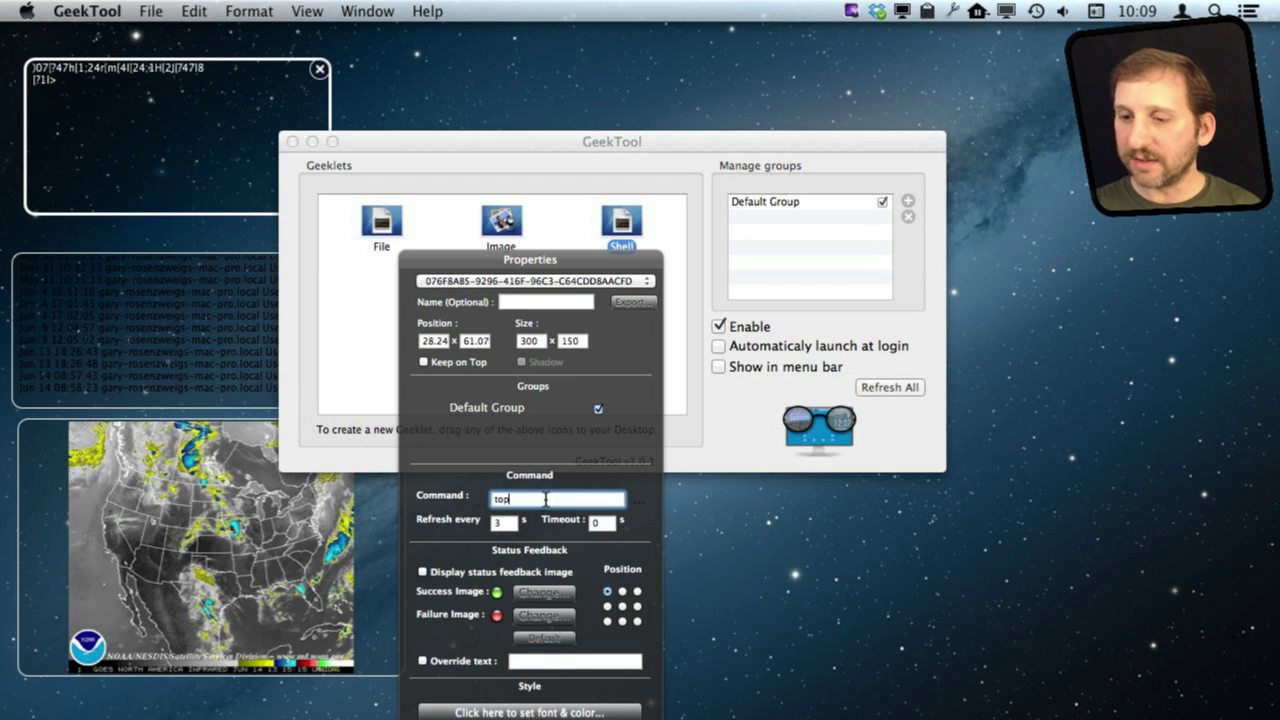
double_click(500, 498)
Change the shell command to 'date' and make its text 18-point bold.
text(dat)
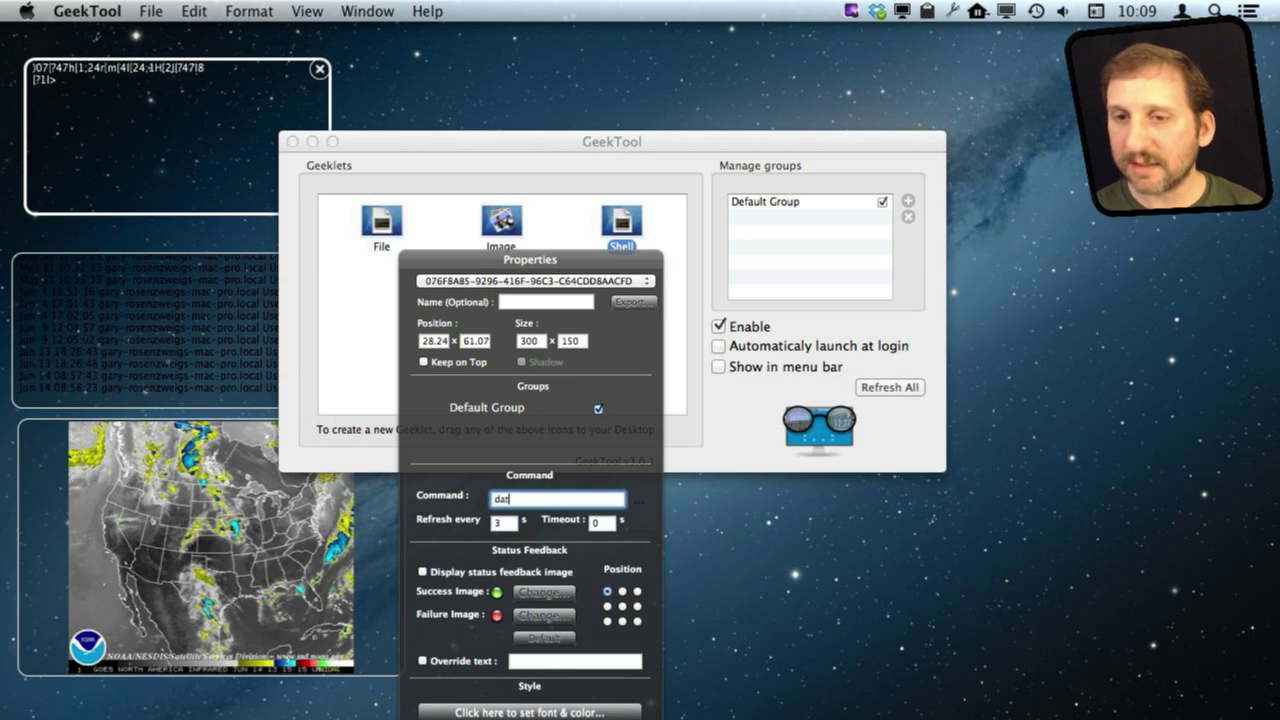
text(e)
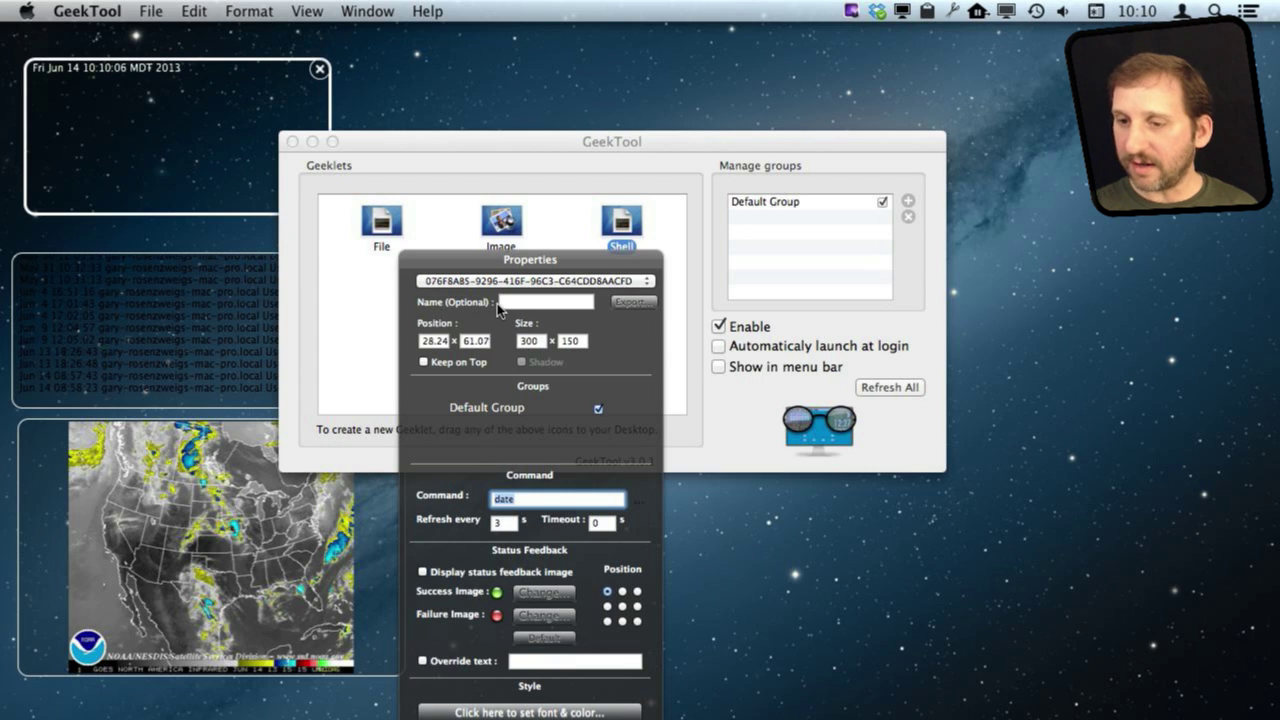
click(516, 648)
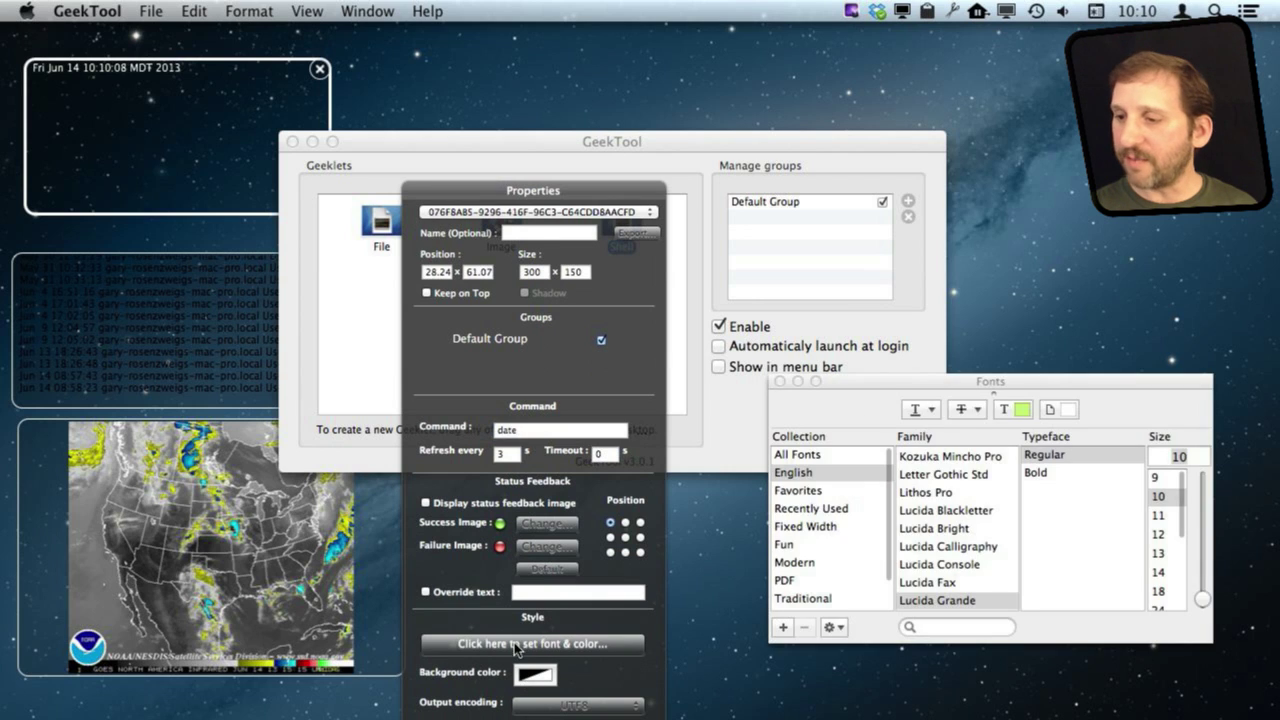
drag(858, 386, 570, 364)
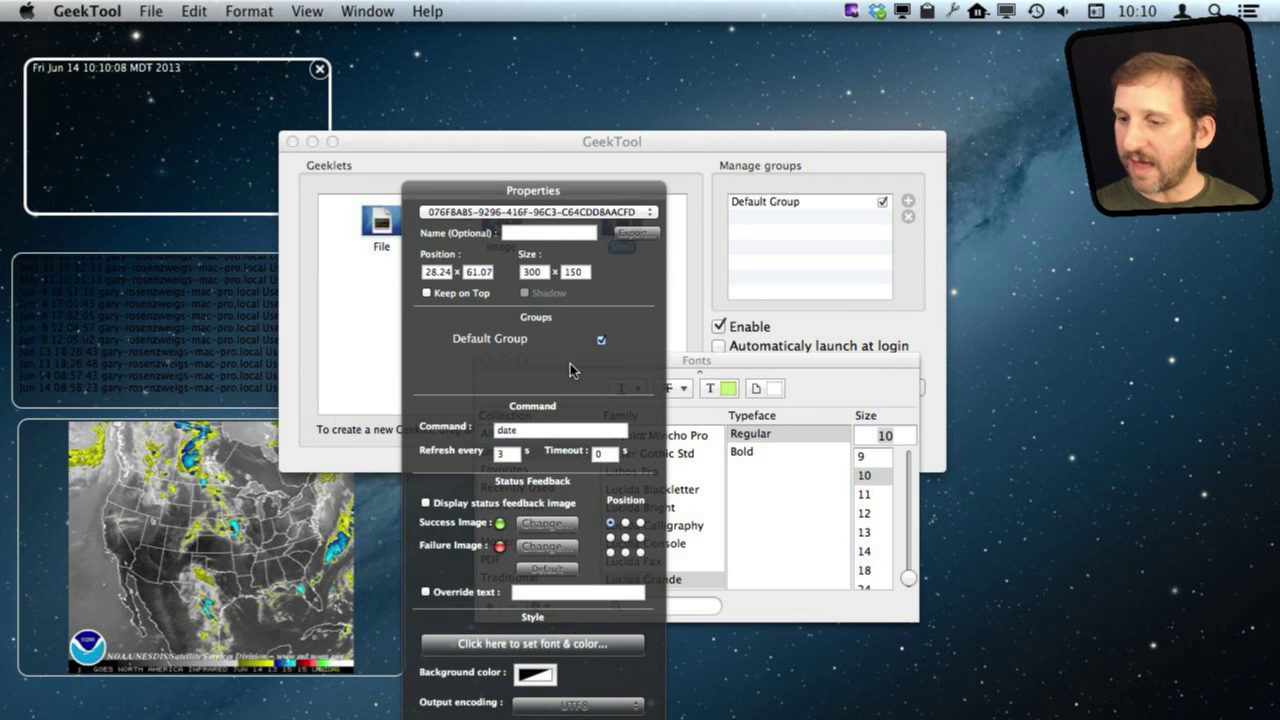
drag(678, 370, 860, 368)
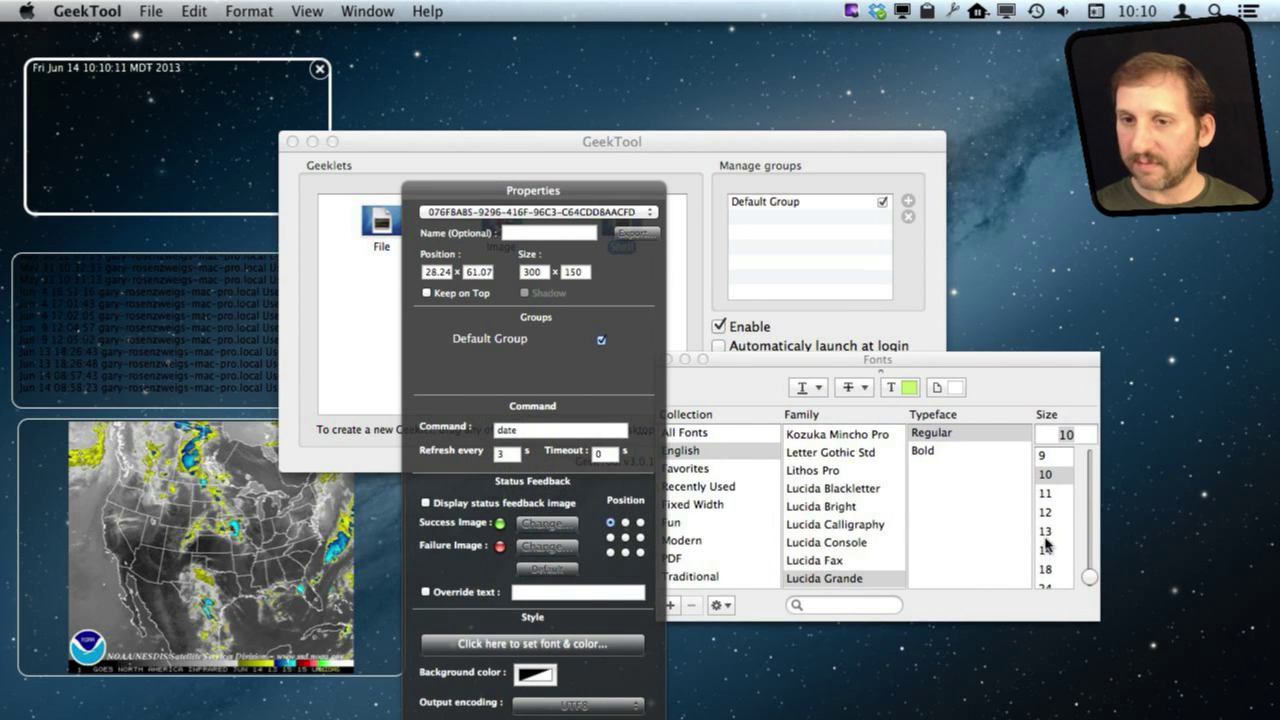
click(1046, 538)
click(1045, 569)
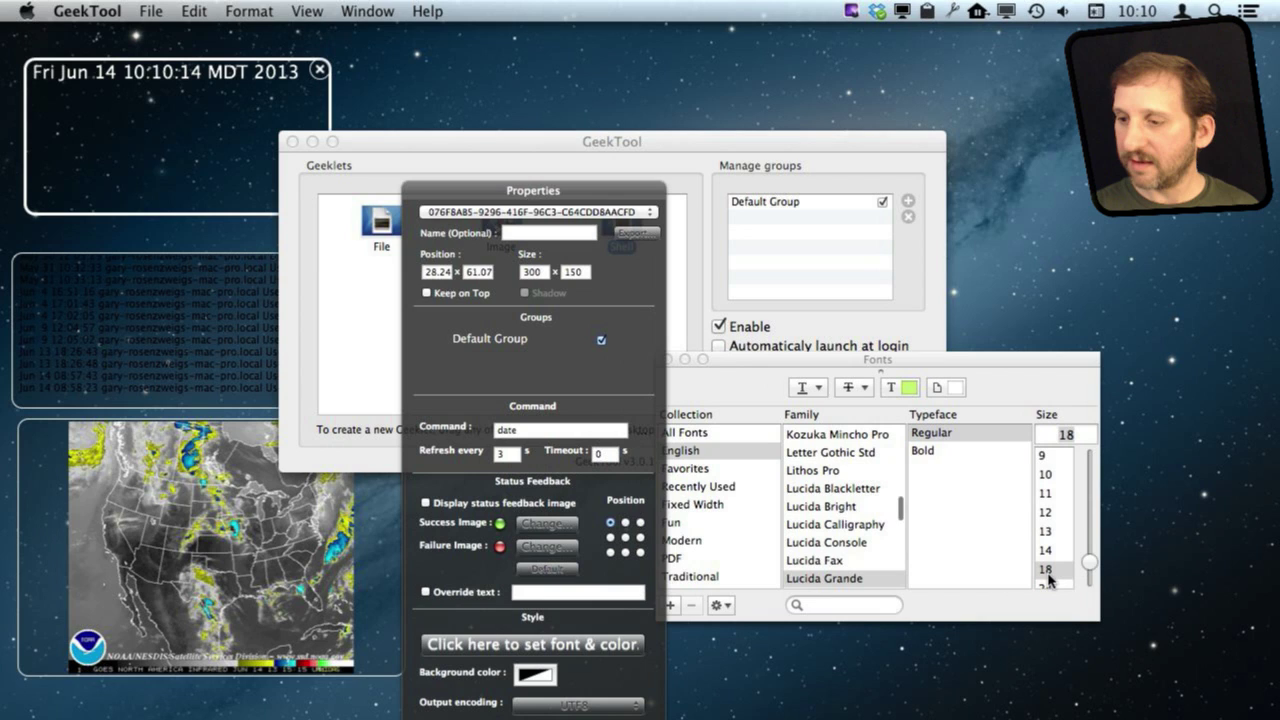
click(940, 452)
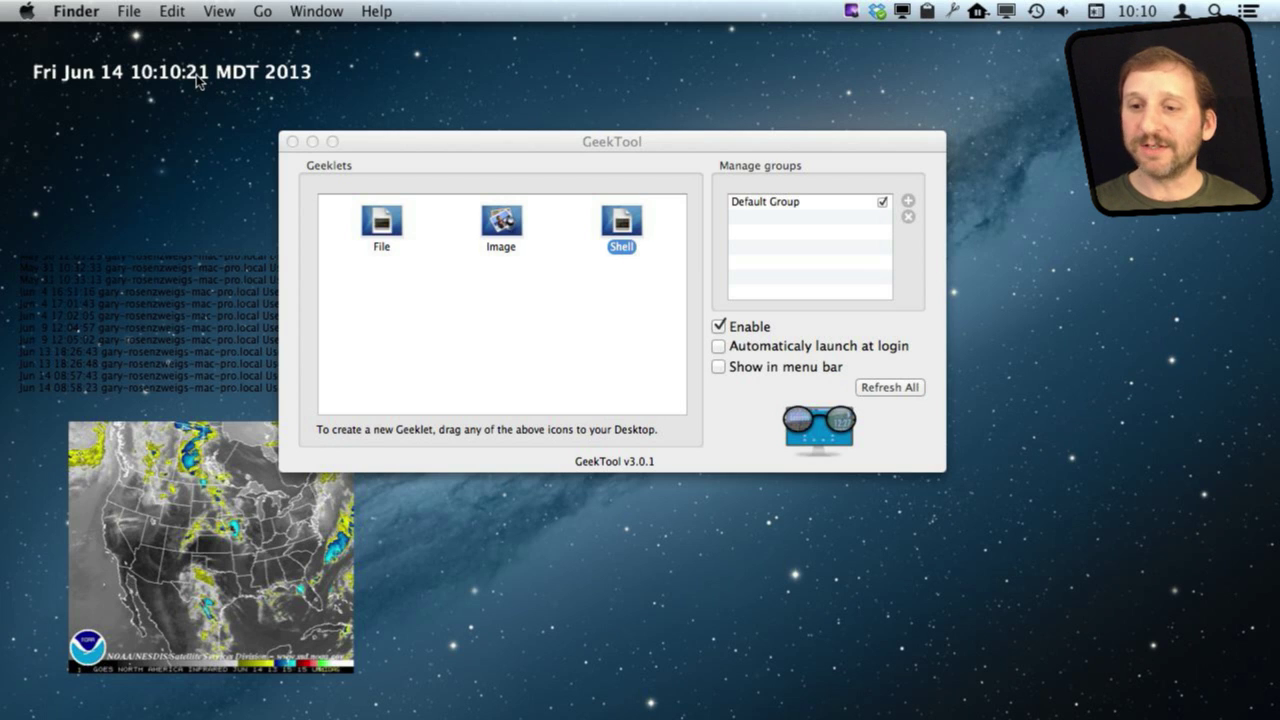
Set the date geeklet's refresh interval to 1 second so the clock ticks live.
click(349, 174)
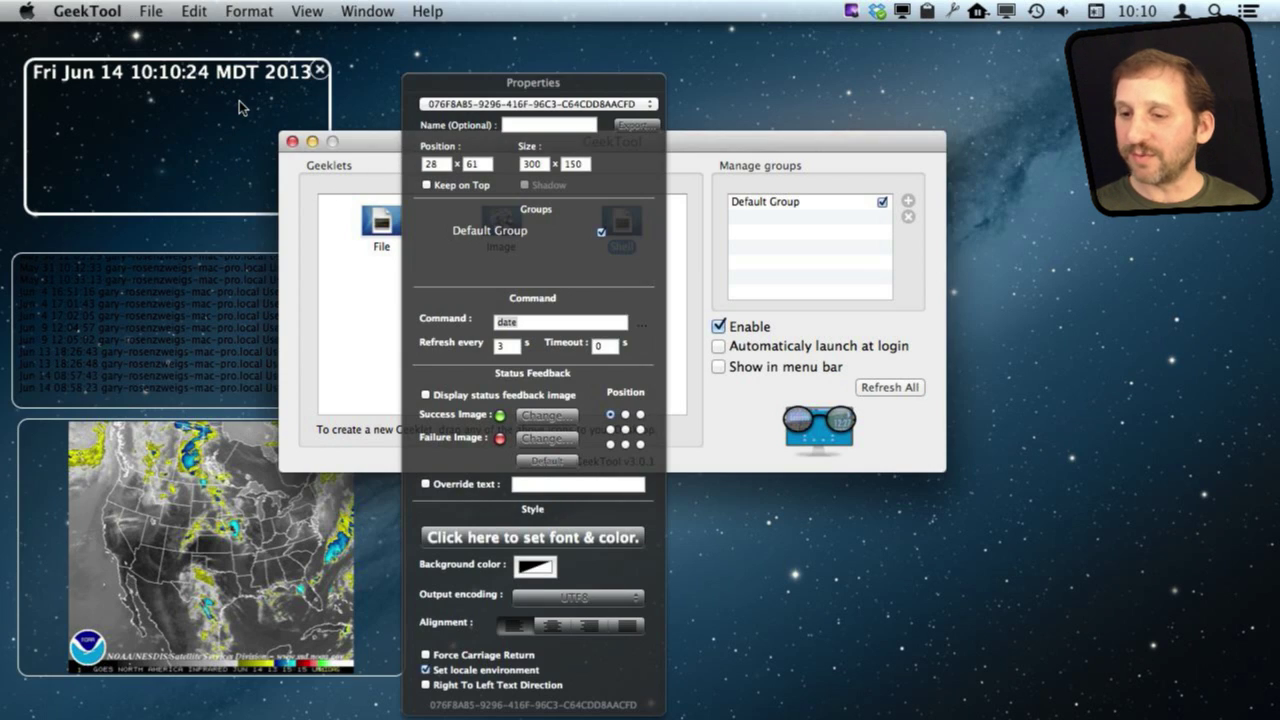
click(457, 329)
double_click(503, 345)
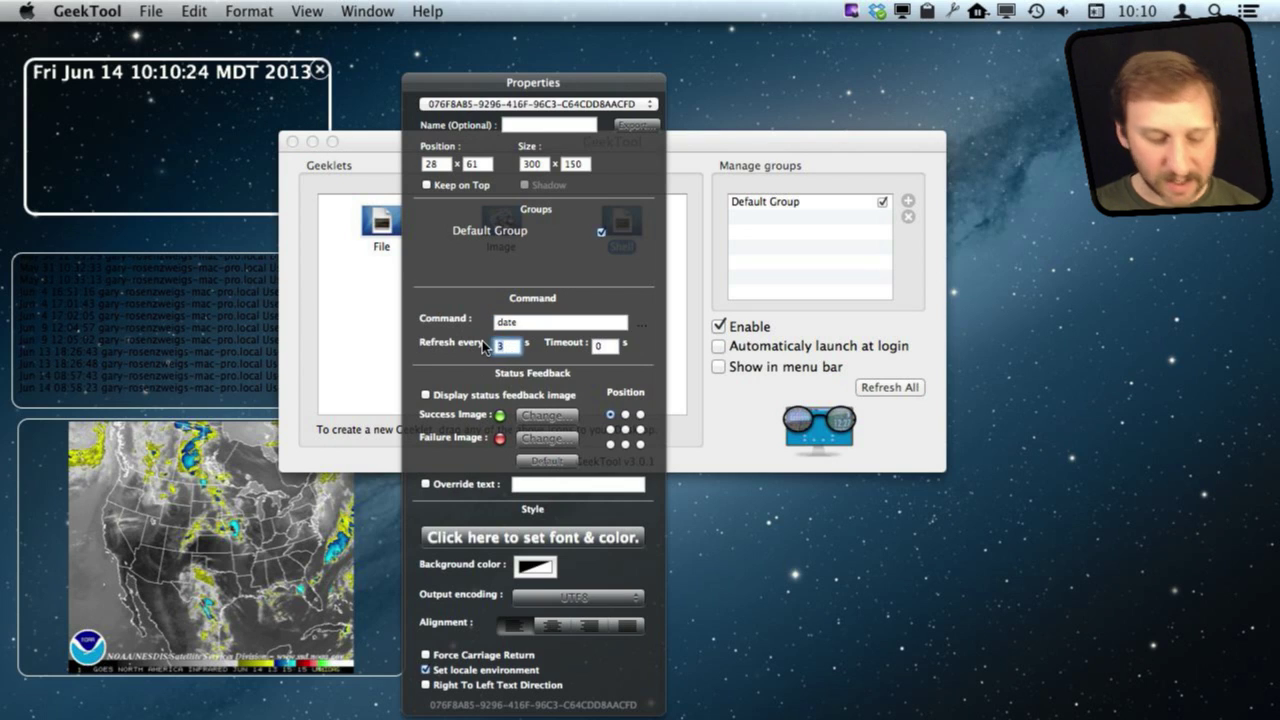
text(1)
key(Tab)
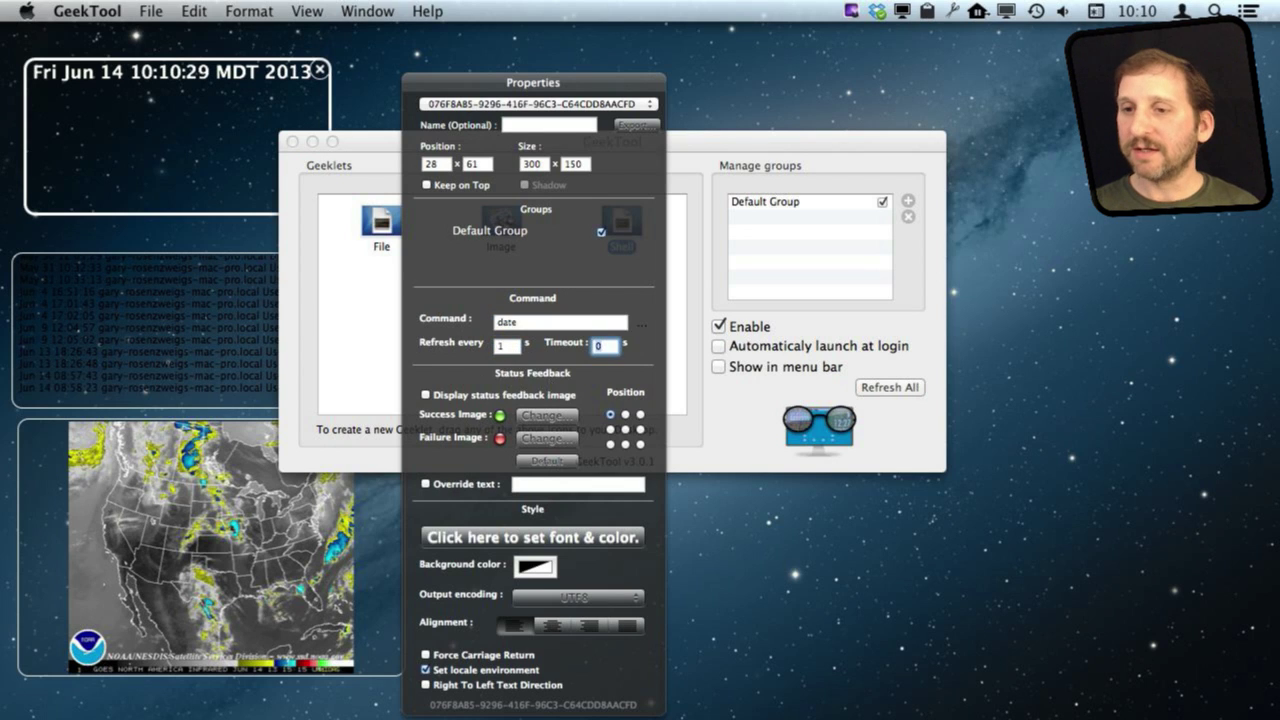
click(392, 38)
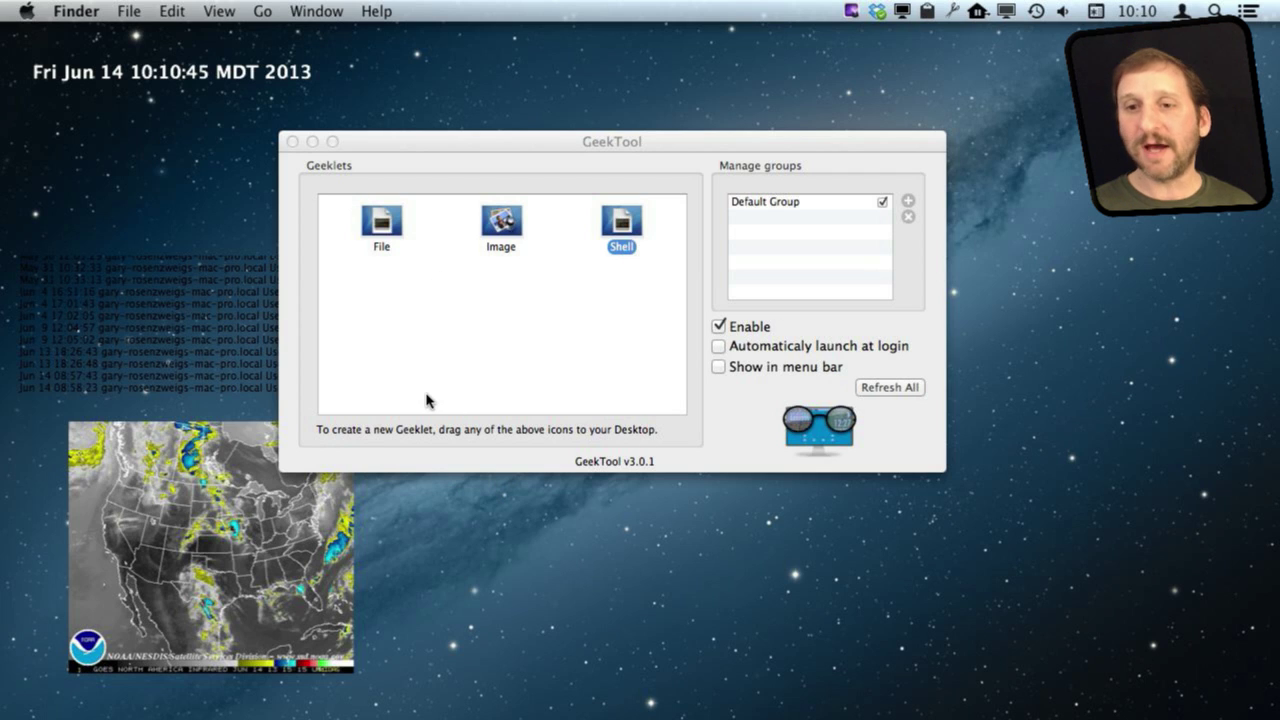
click(446, 146)
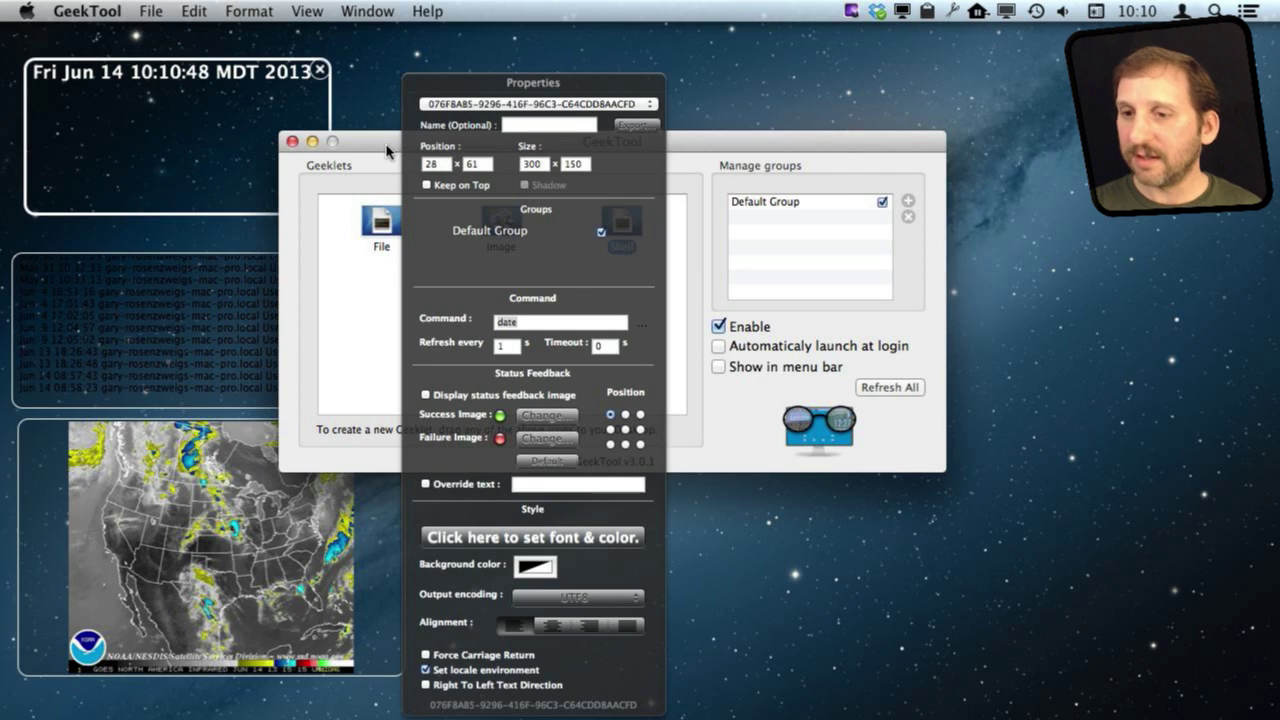
Quit GeekTool with Cmd+Q, answering No so the geeklets stay running.
key(super+q)
drag(561, 80, 186, 133)
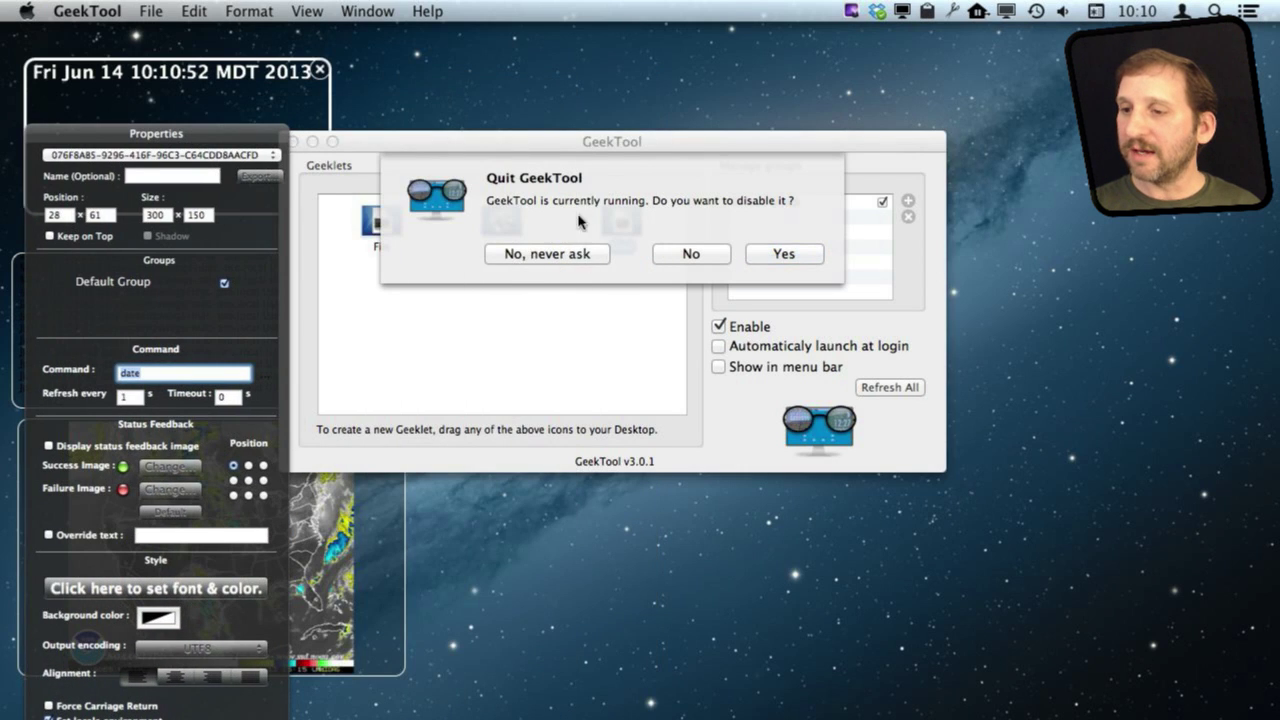
click(683, 256)
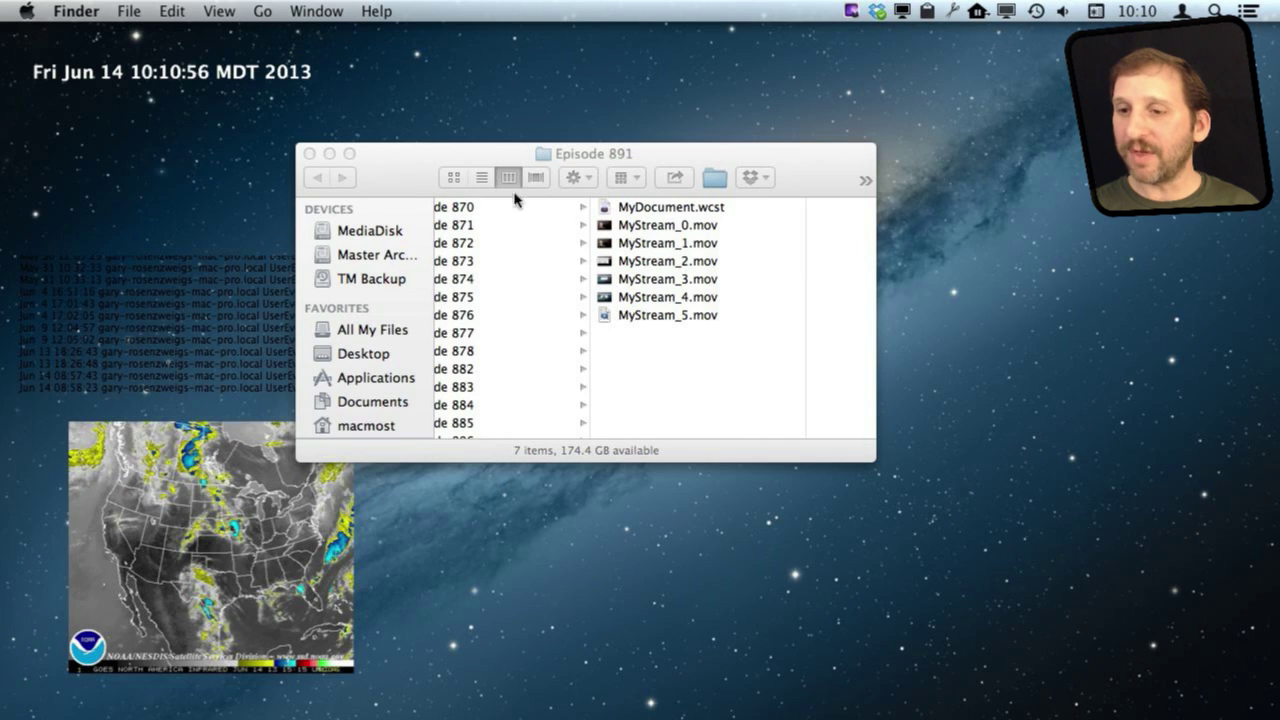
drag(514, 200, 708, 214)
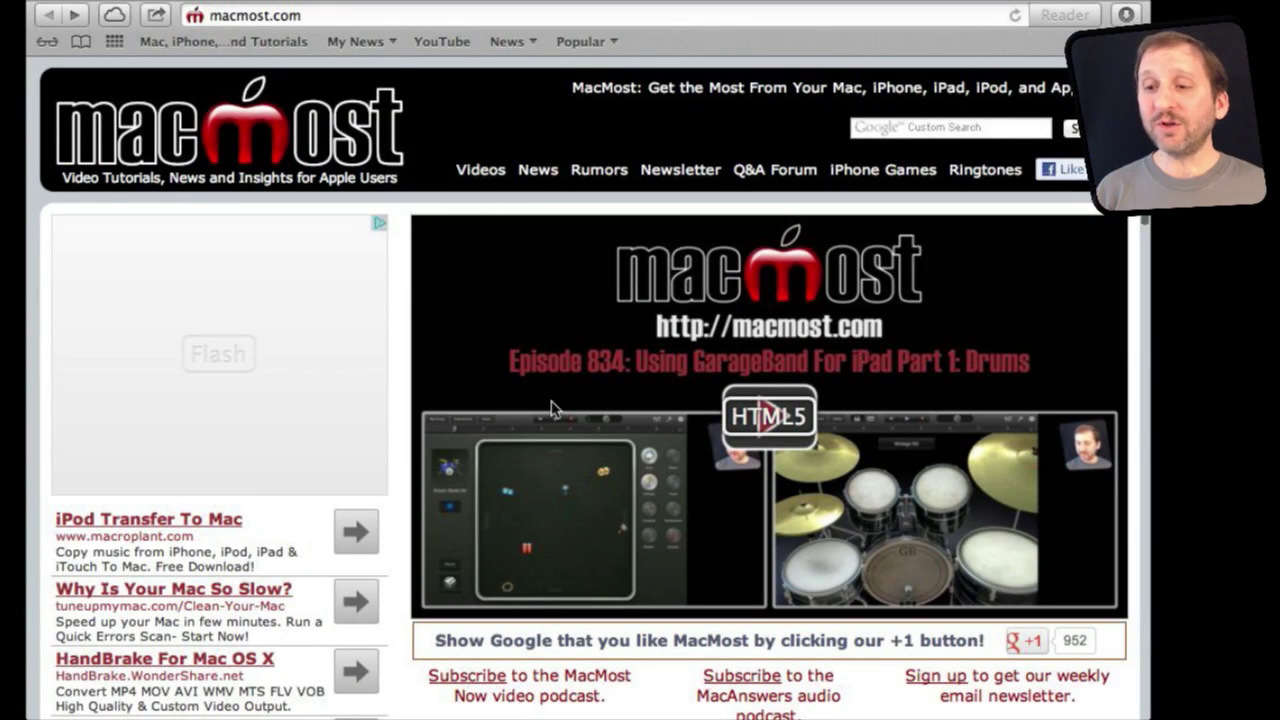
Open the 'MacMost Now 833: 18 Google Search Tricks' article and scroll to its video.
scroll(551, 400, down, 6)
scroll(551, 400, down, 1)
click(646, 274)
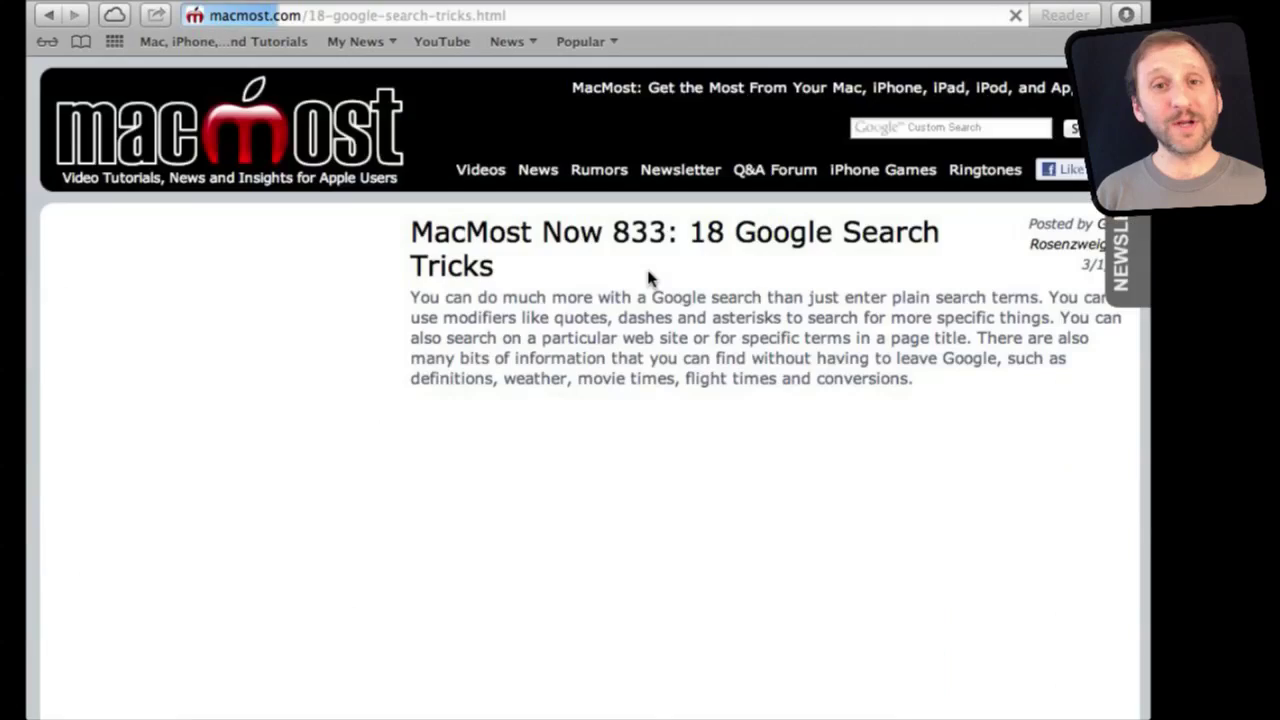
scroll(636, 371, down, 4)
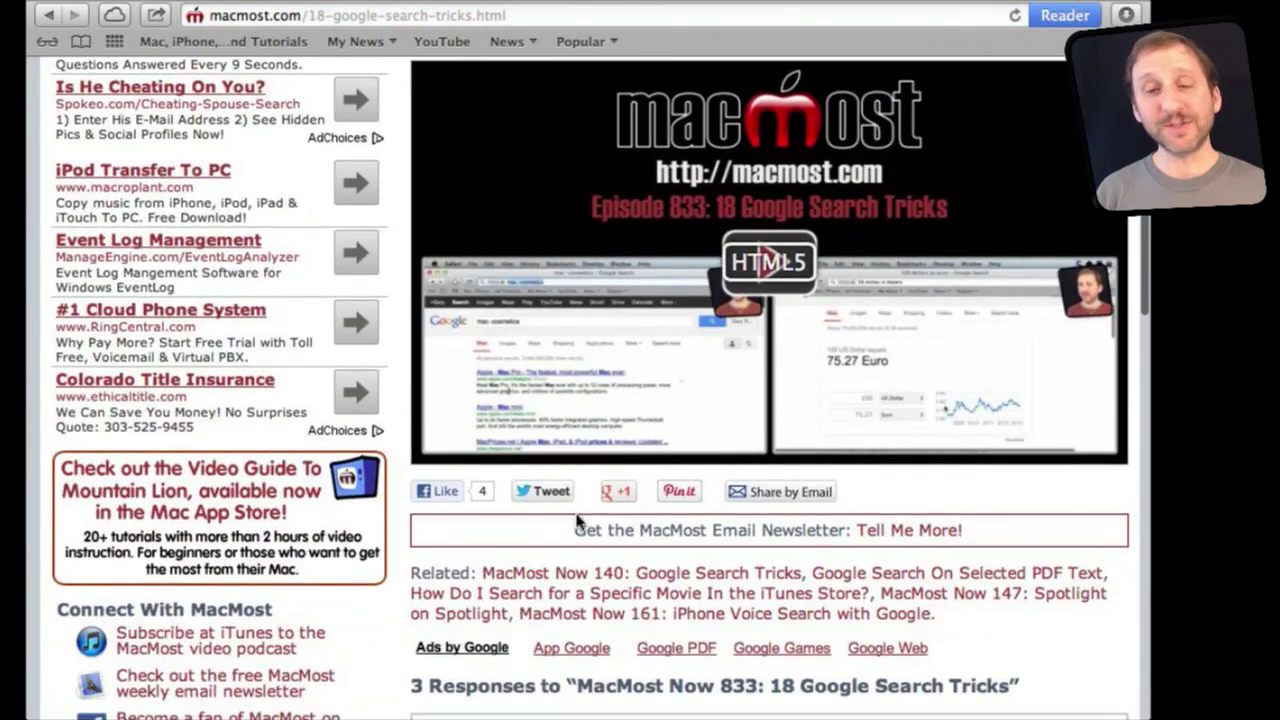